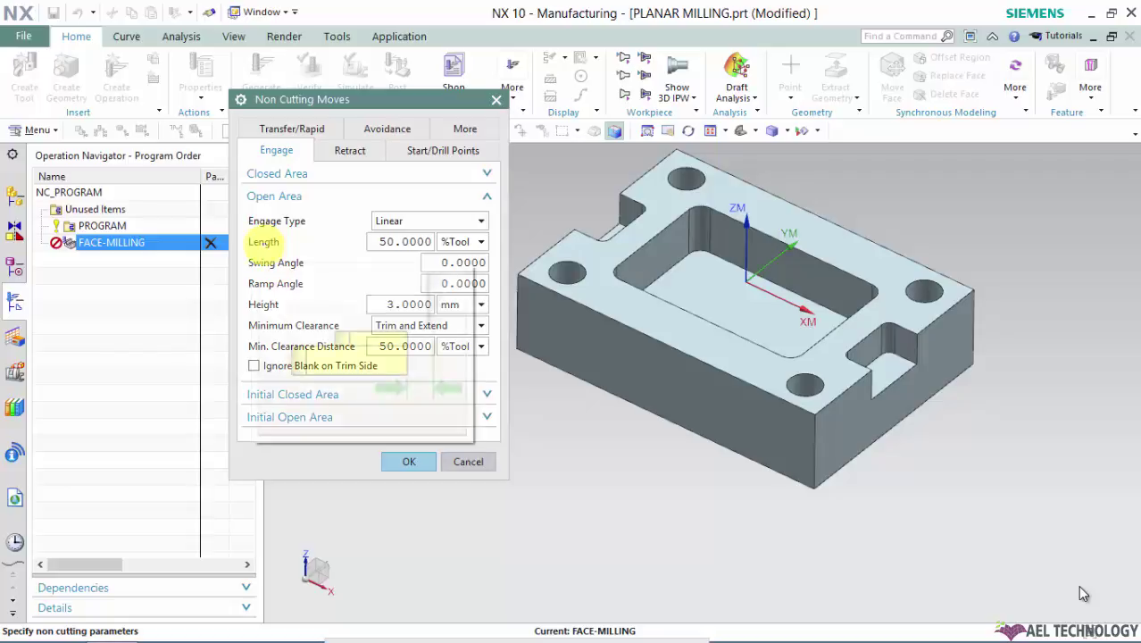
- Keep the open-area Minimum Clearance at Trim and Extend (50 %Tool) and enable Ignore Blank on Trim Side
mouse_move(268, 252)
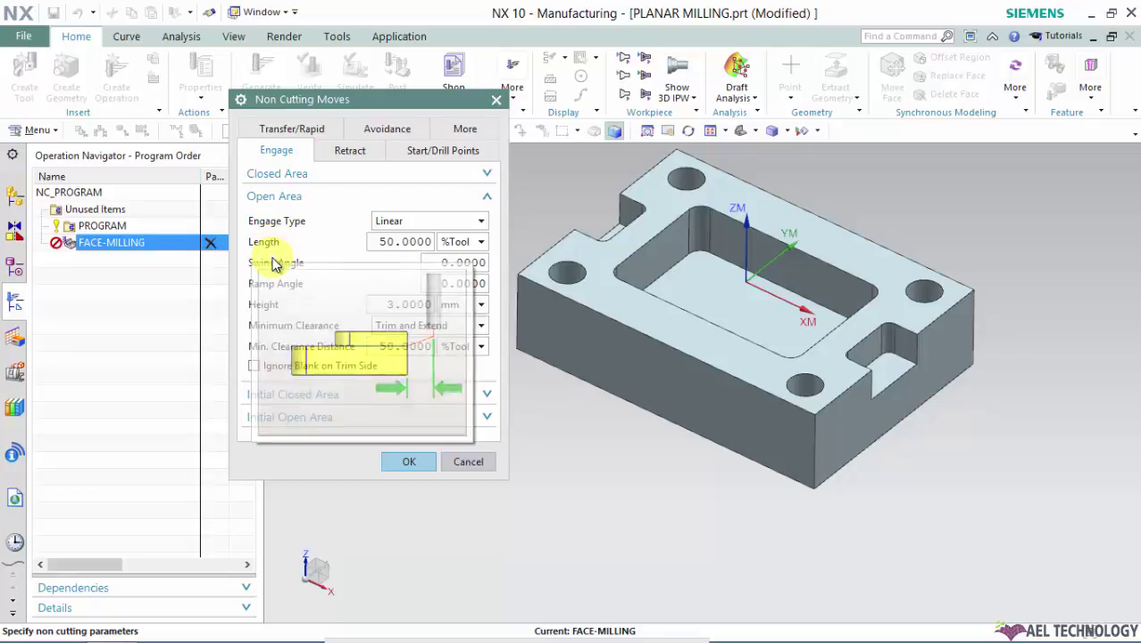
mouse_move(278, 270)
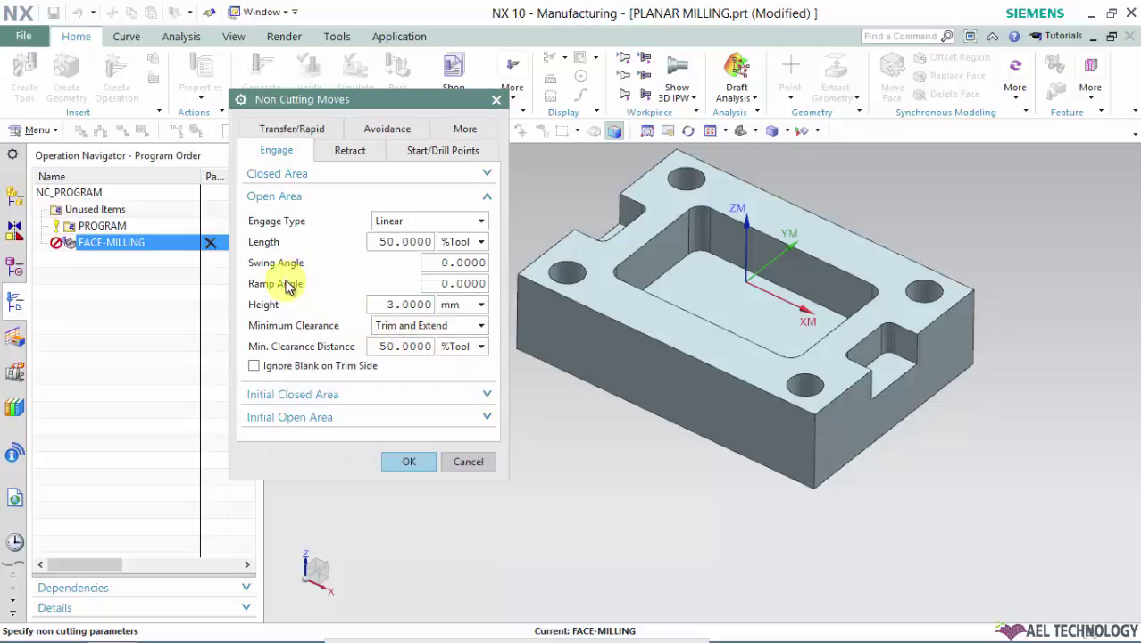
mouse_move(289, 291)
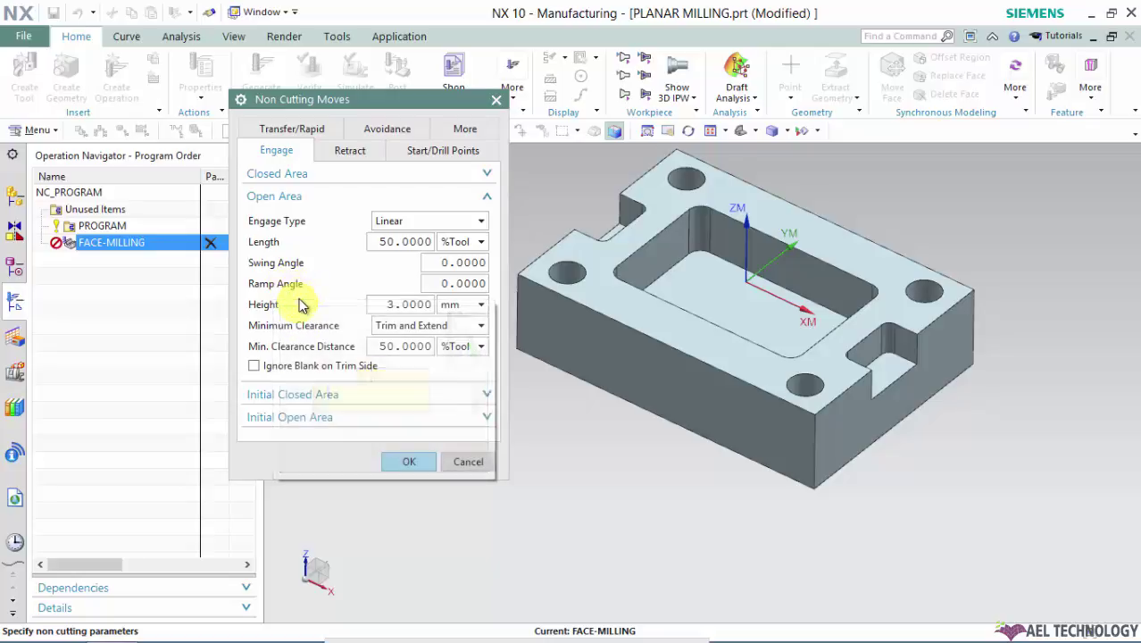
mouse_move(269, 313)
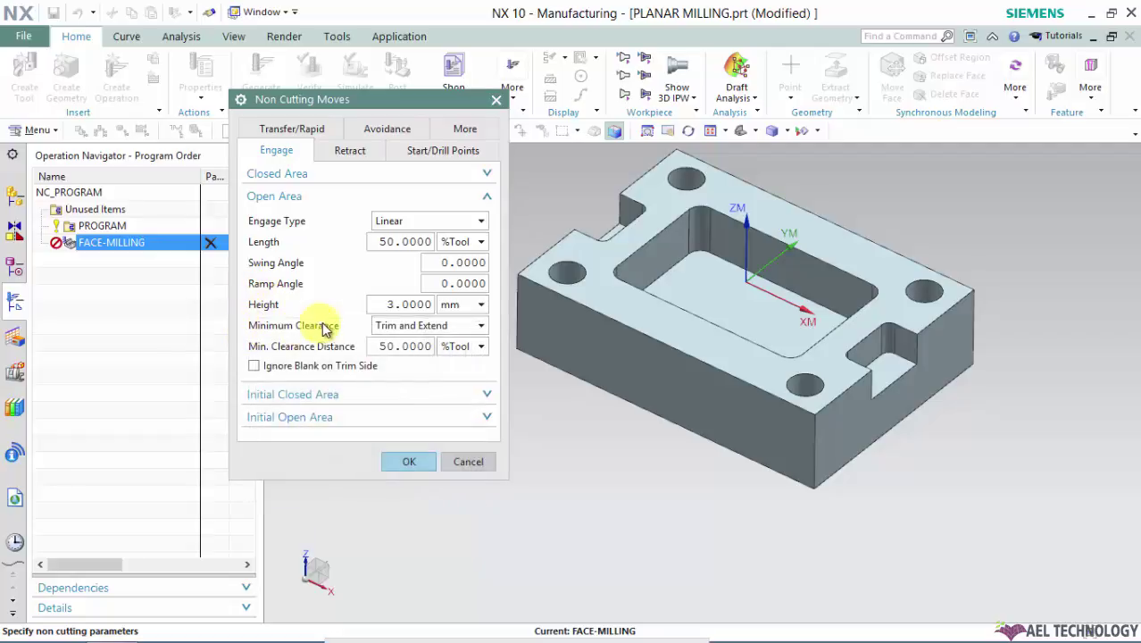
click(452, 325)
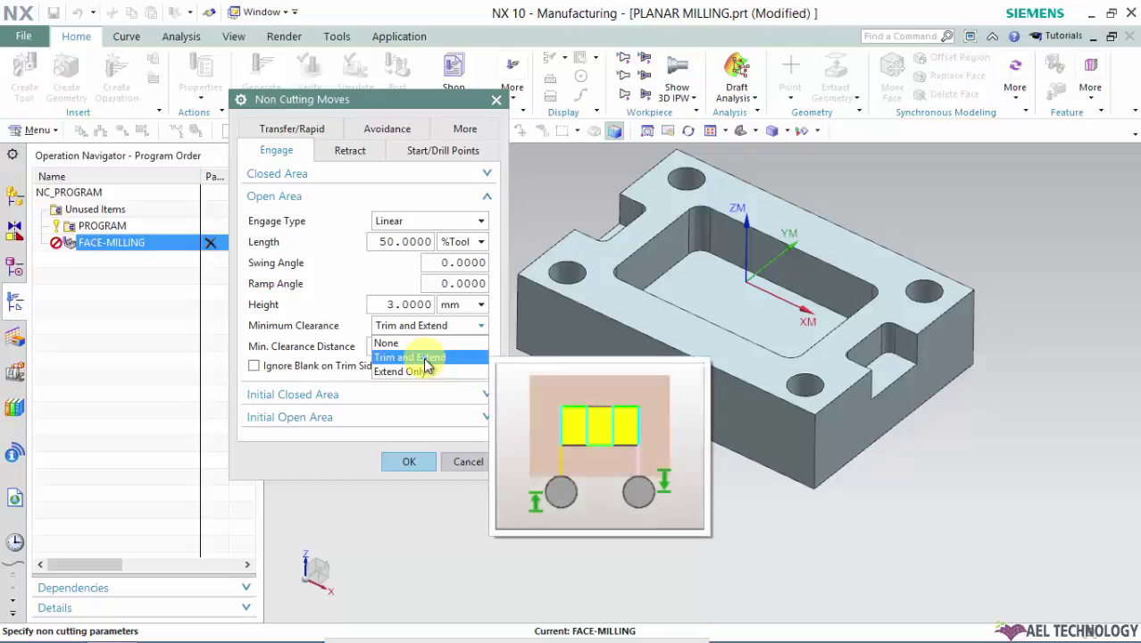
click(427, 358)
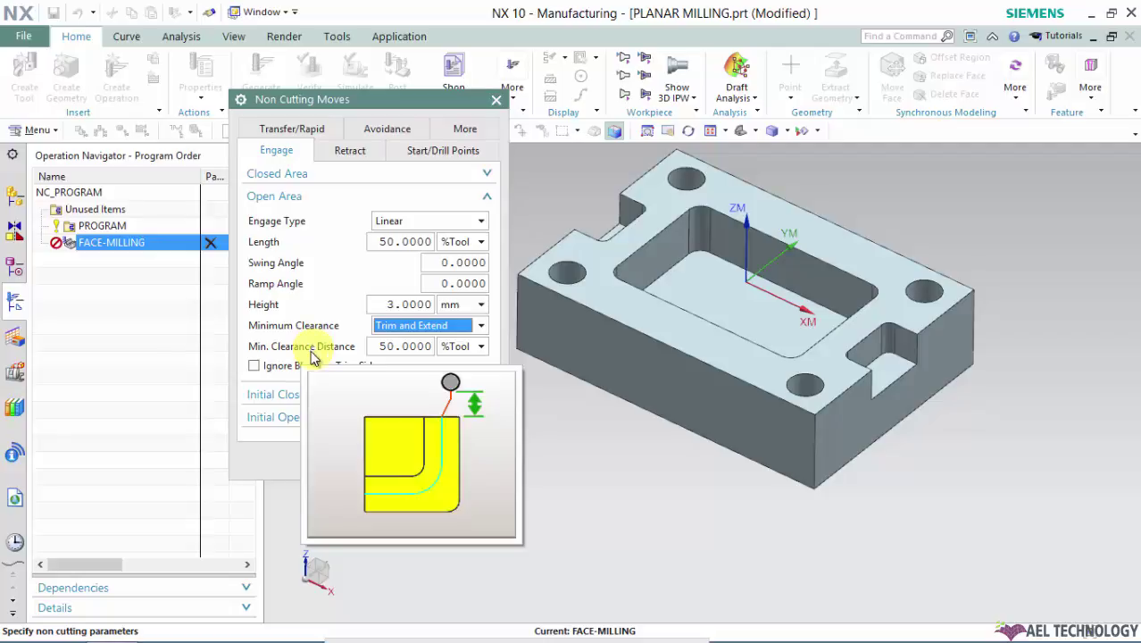
click(253, 366)
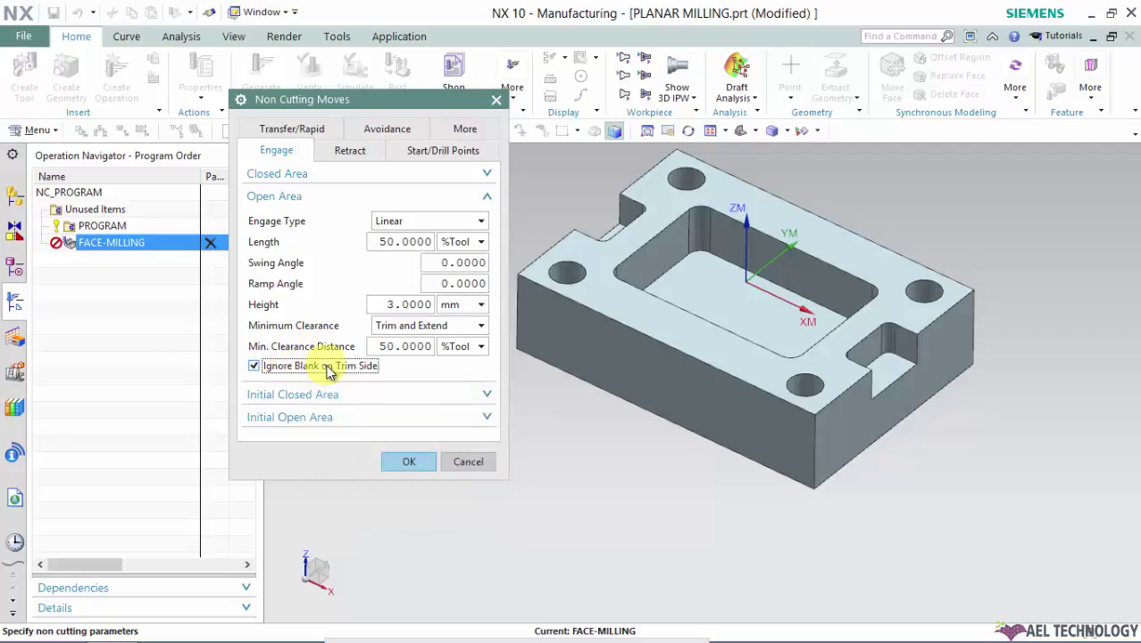
mouse_move(347, 375)
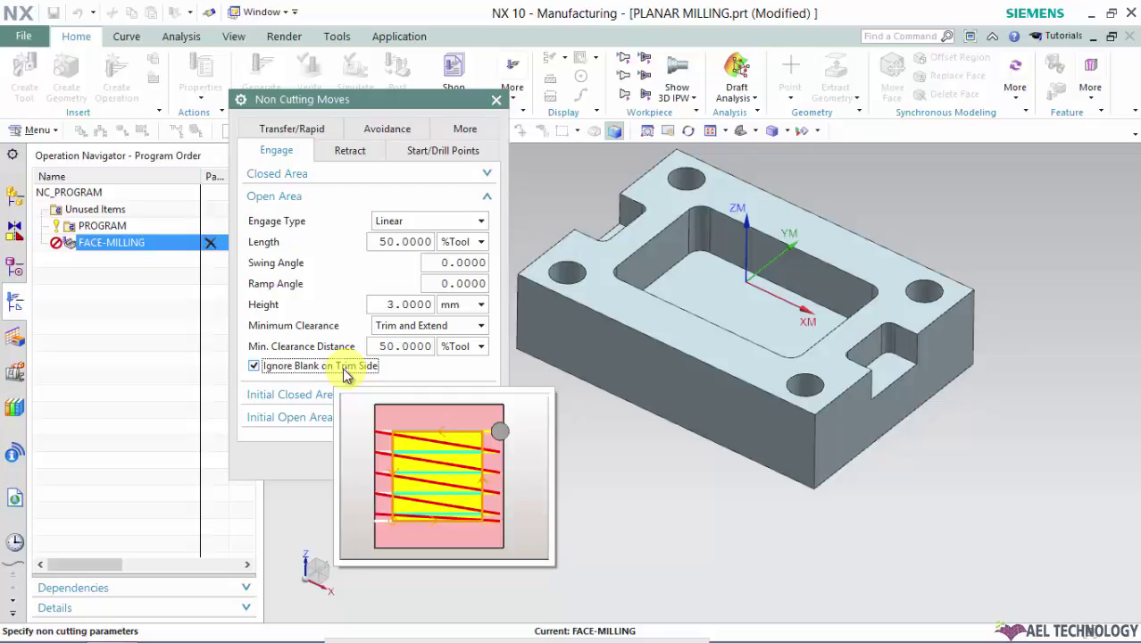
click(438, 222)
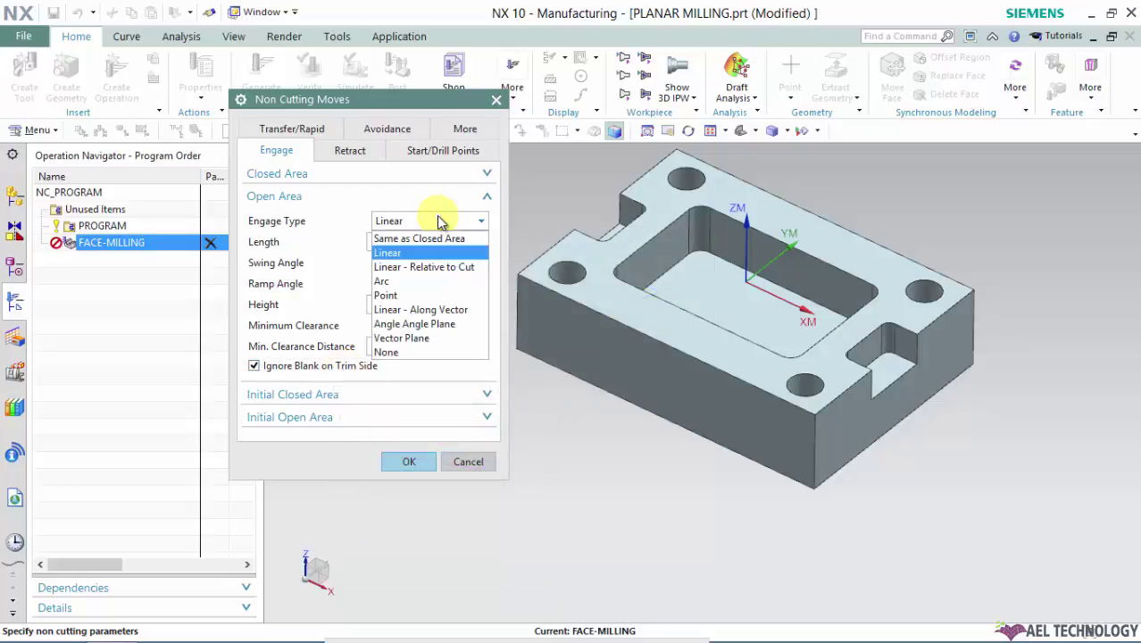
- Choose Linear - Relative to Cut as the open-area engage type
click(412, 267)
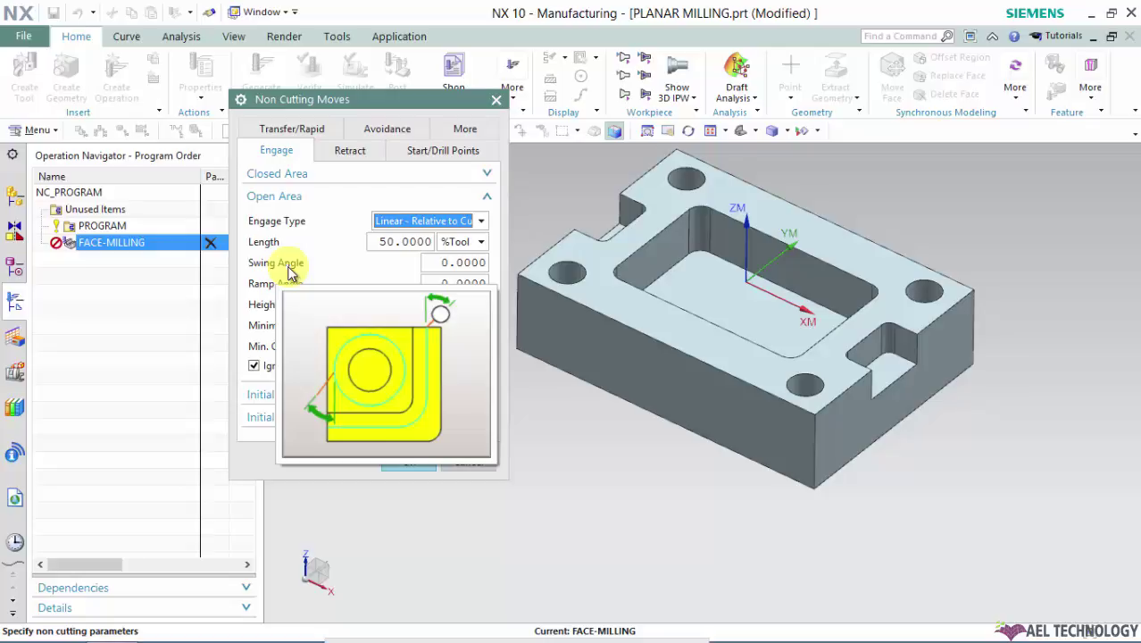
click(429, 221)
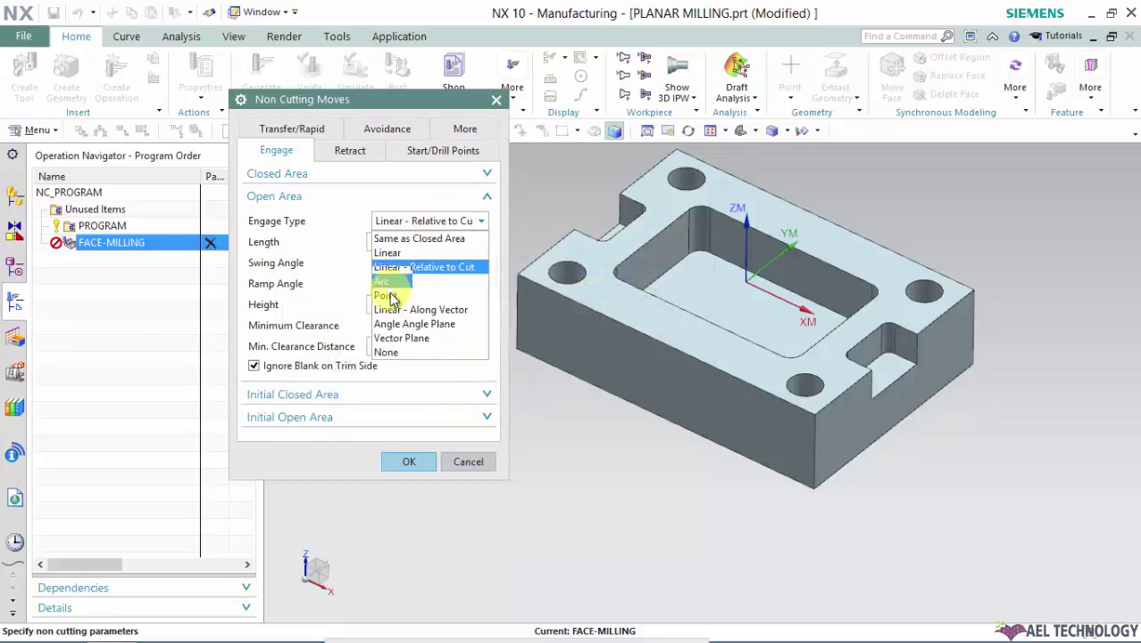
- Change the open-area engage to Arc (90 %Tool radius, 90° angle) starting at the arc center
click(383, 281)
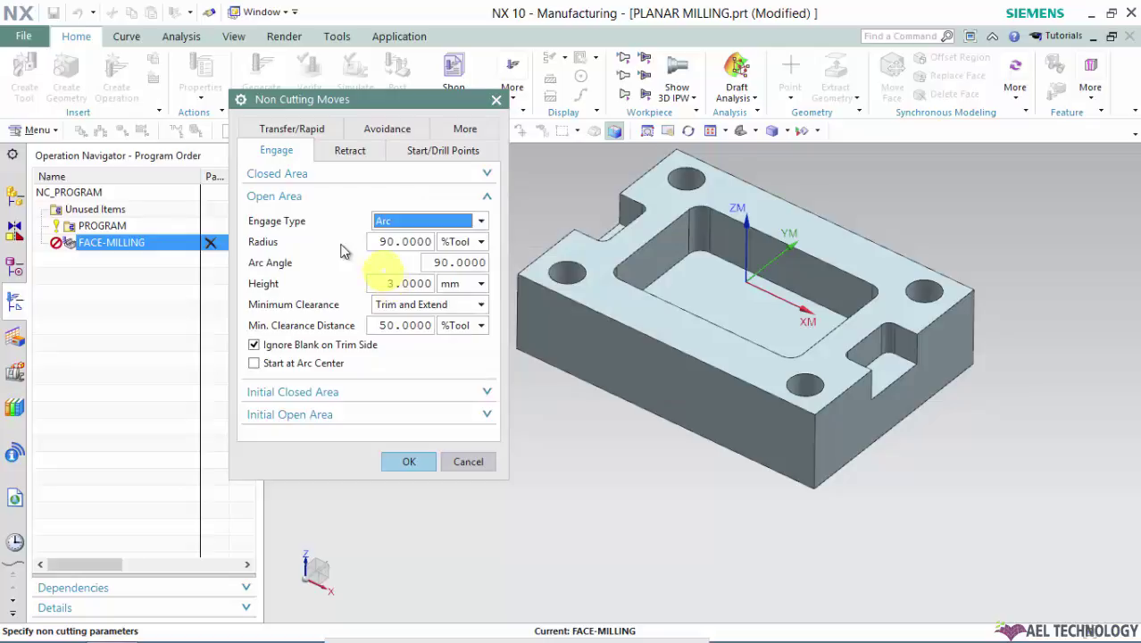
mouse_move(274, 250)
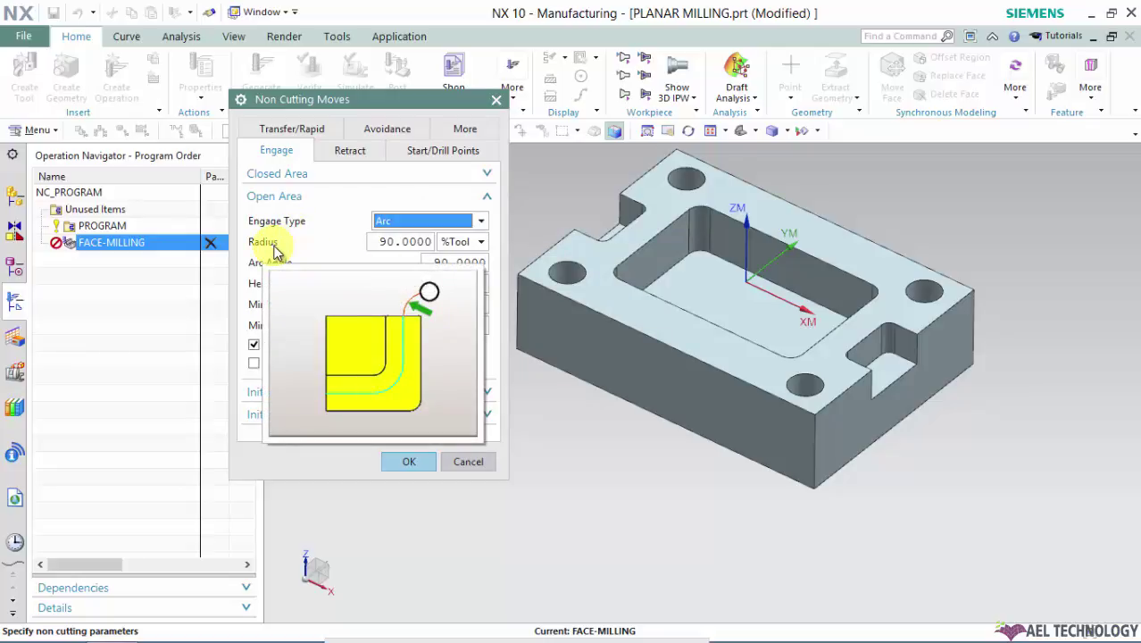
mouse_move(266, 271)
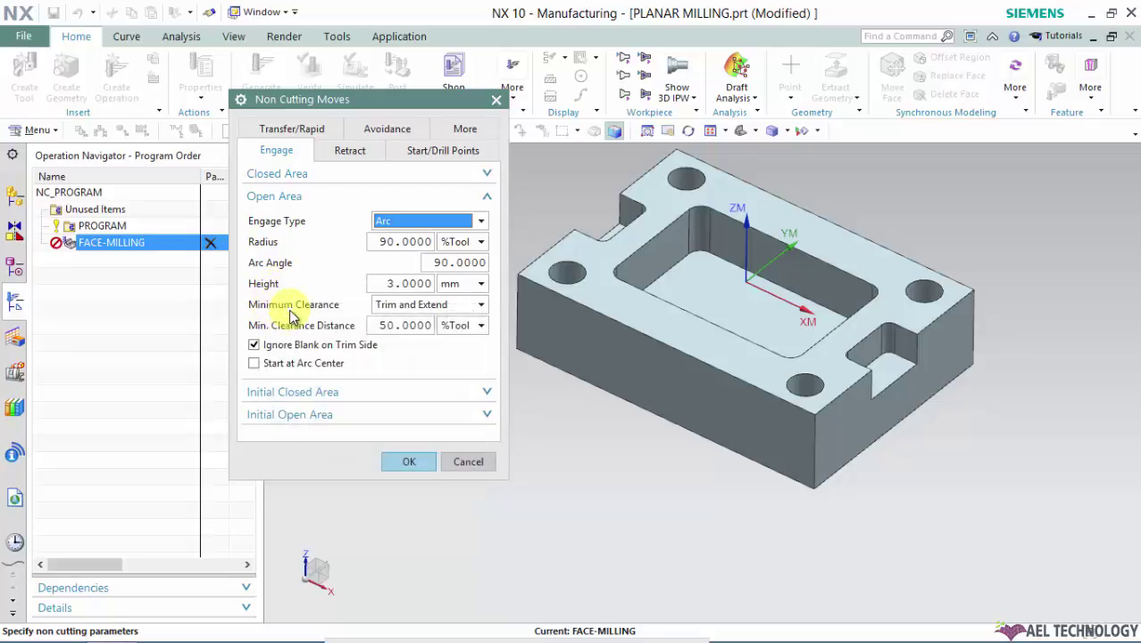
click(259, 365)
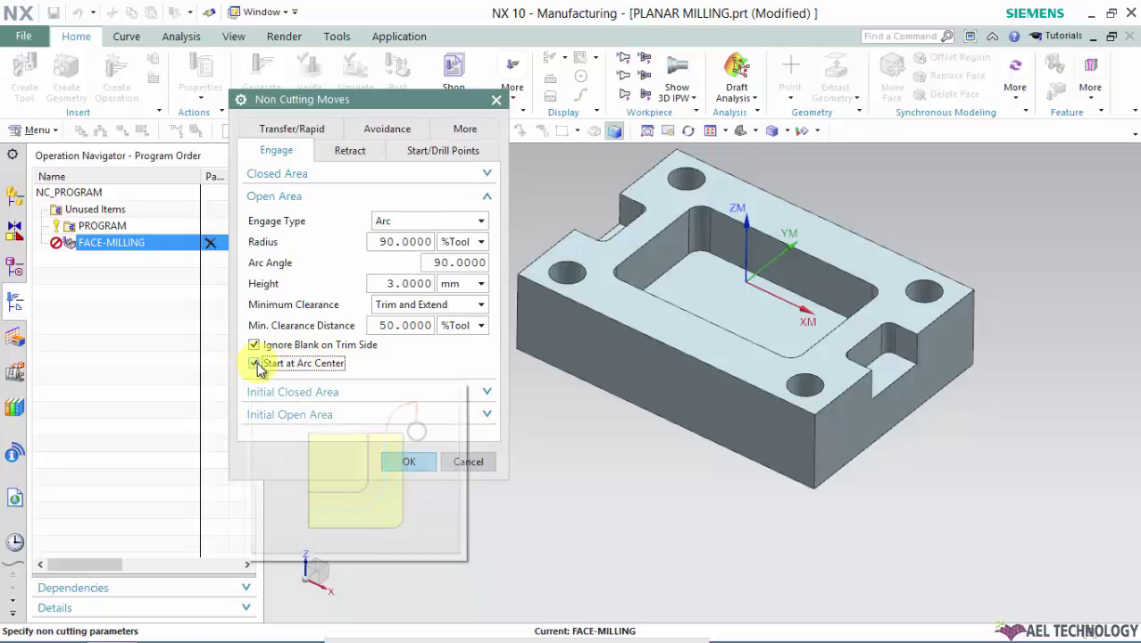
click(426, 219)
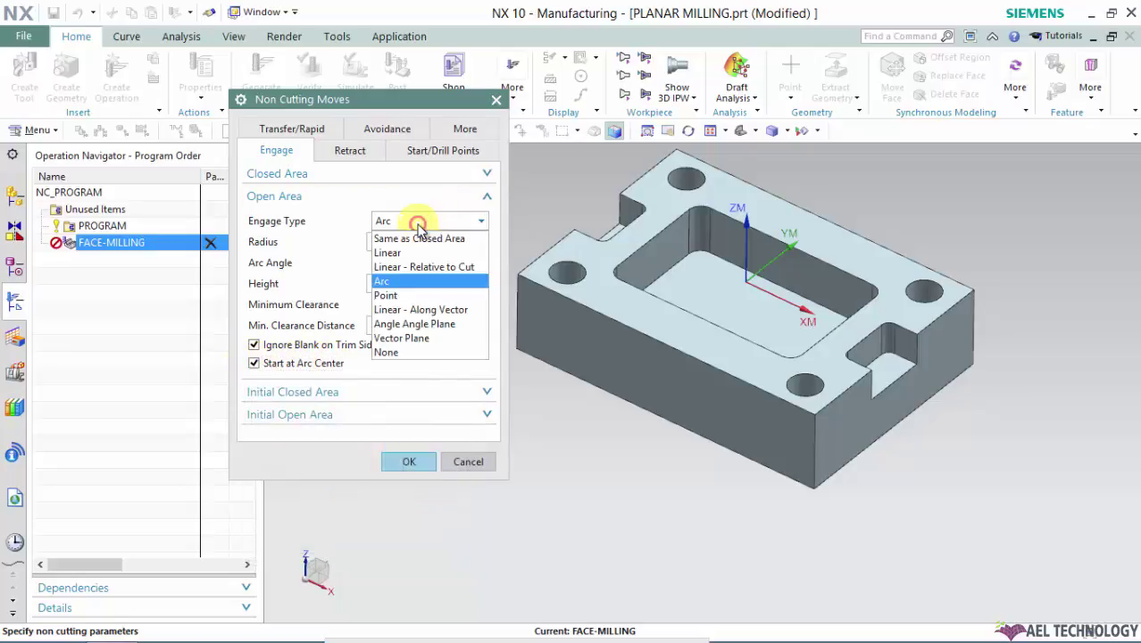
- Switch the open-area engage to Point with Effective Distance set to None
click(394, 292)
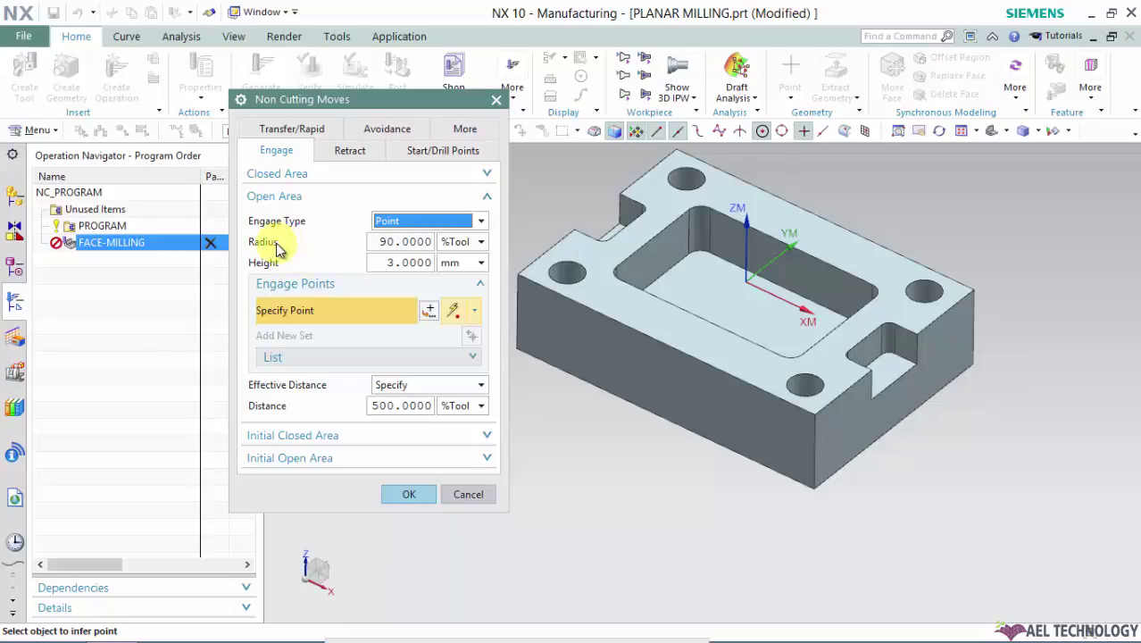
mouse_move(271, 248)
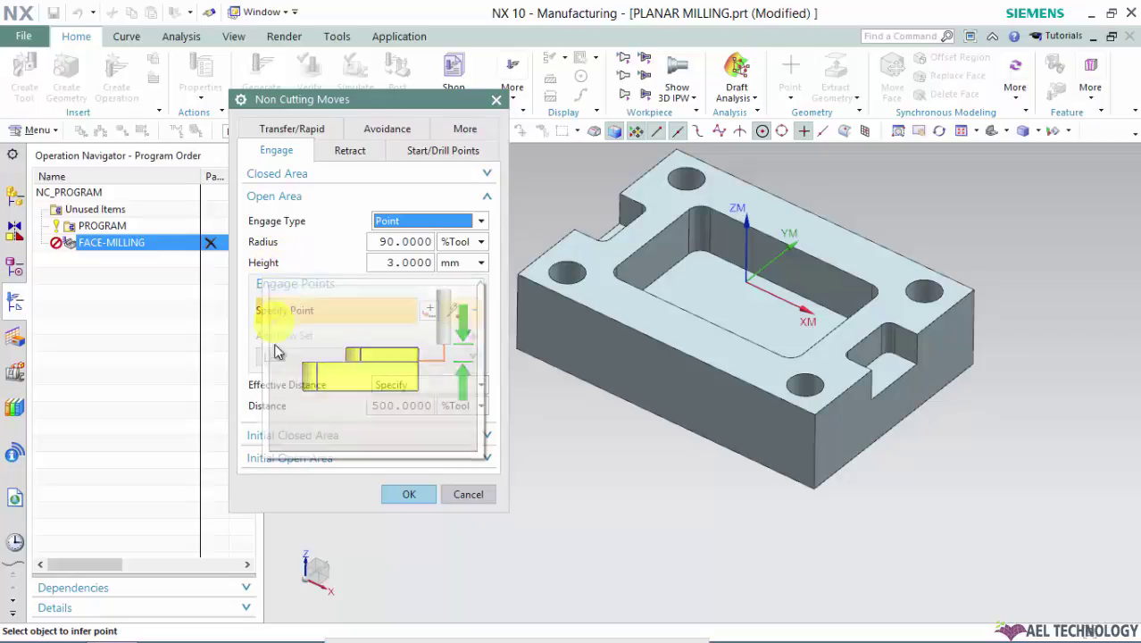
mouse_move(426, 385)
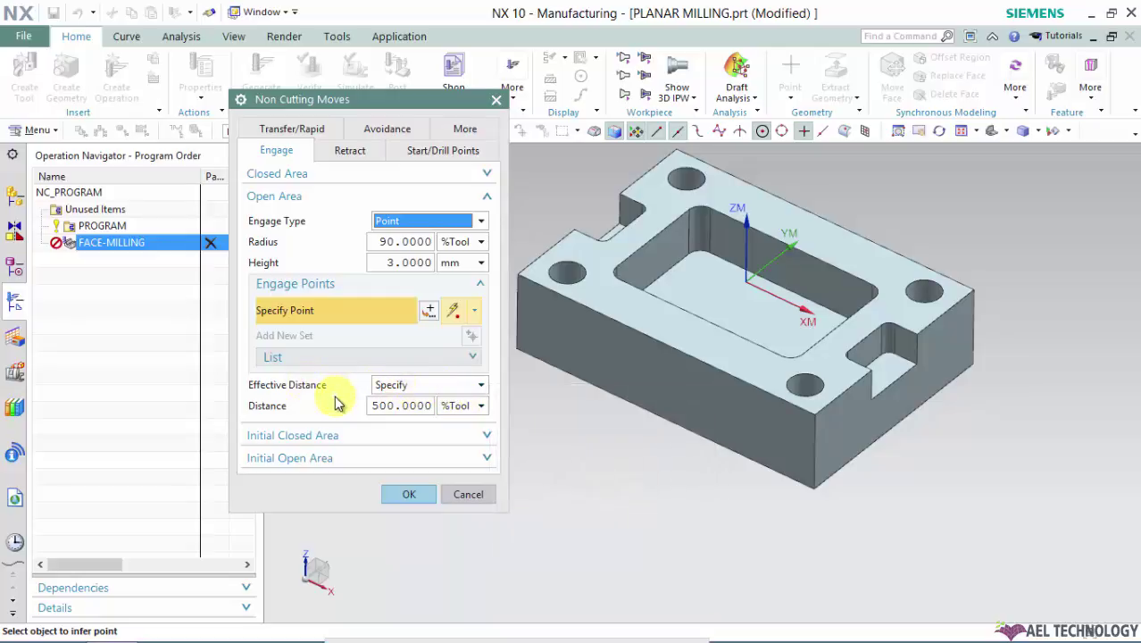
click(421, 387)
click(390, 402)
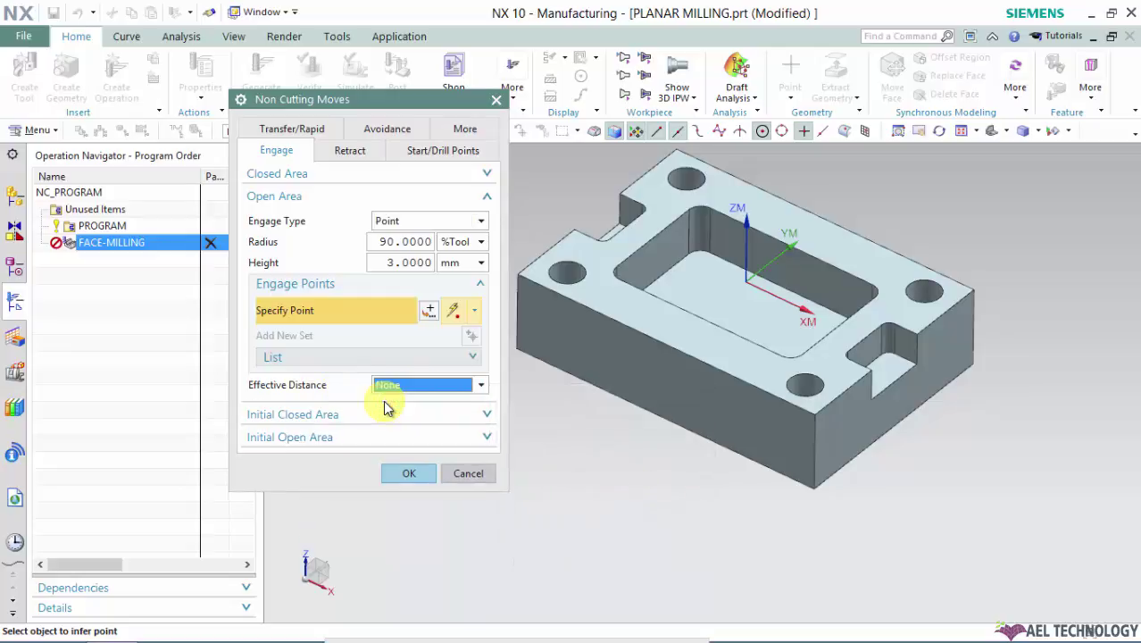
click(421, 221)
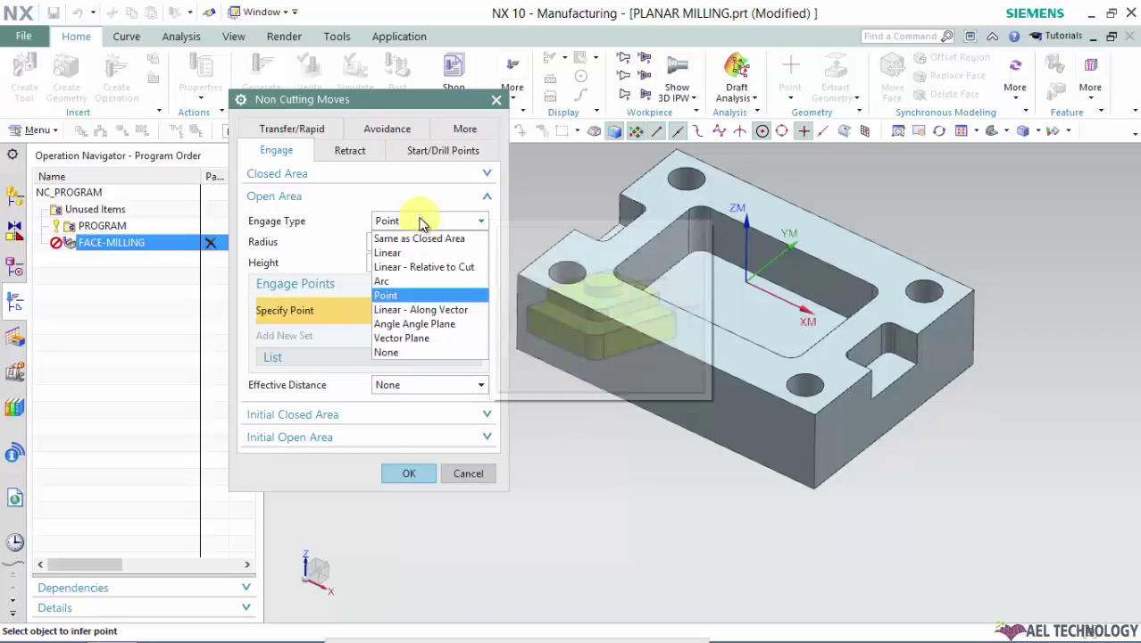
- Select Linear - Along Vector as the open-area engage, keeping 50 %Tool length and 3 mm height
click(417, 309)
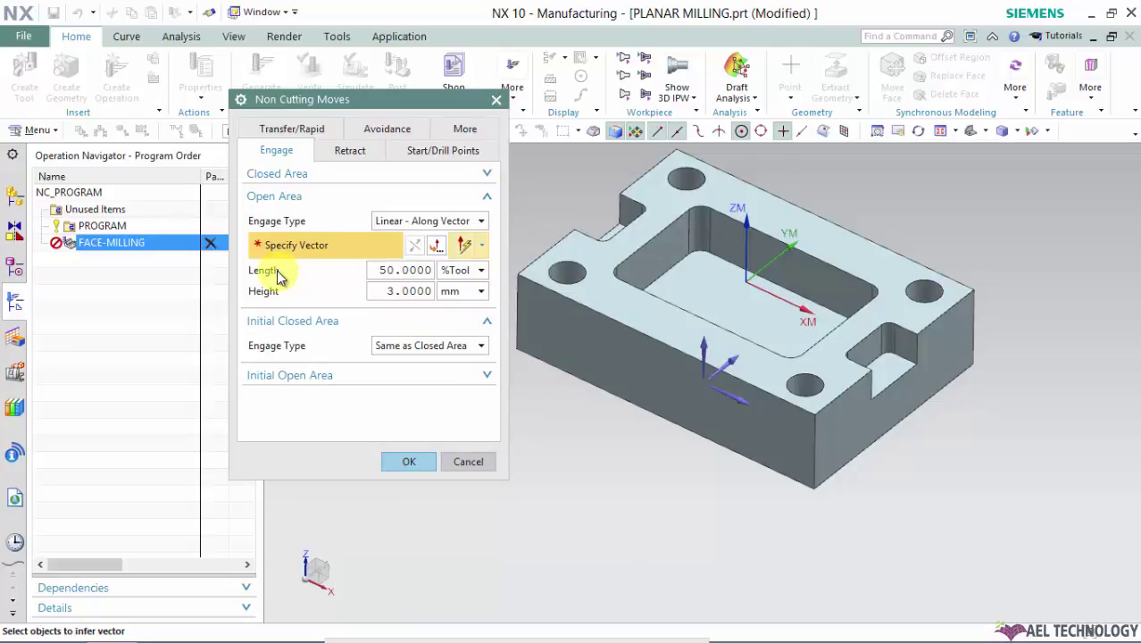
mouse_move(278, 277)
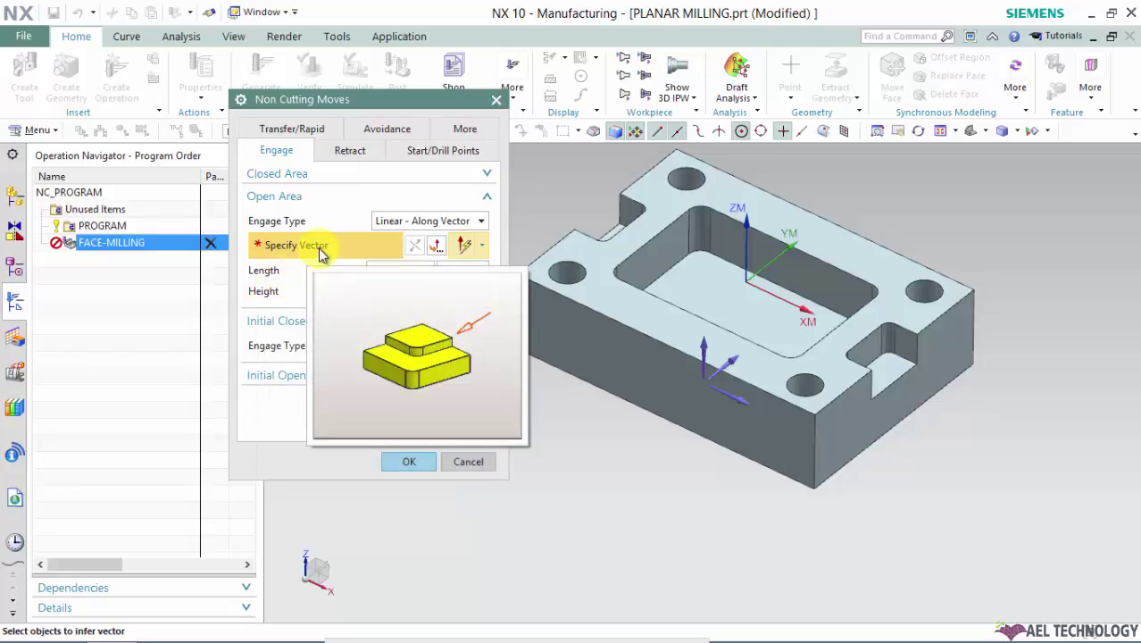
click(421, 223)
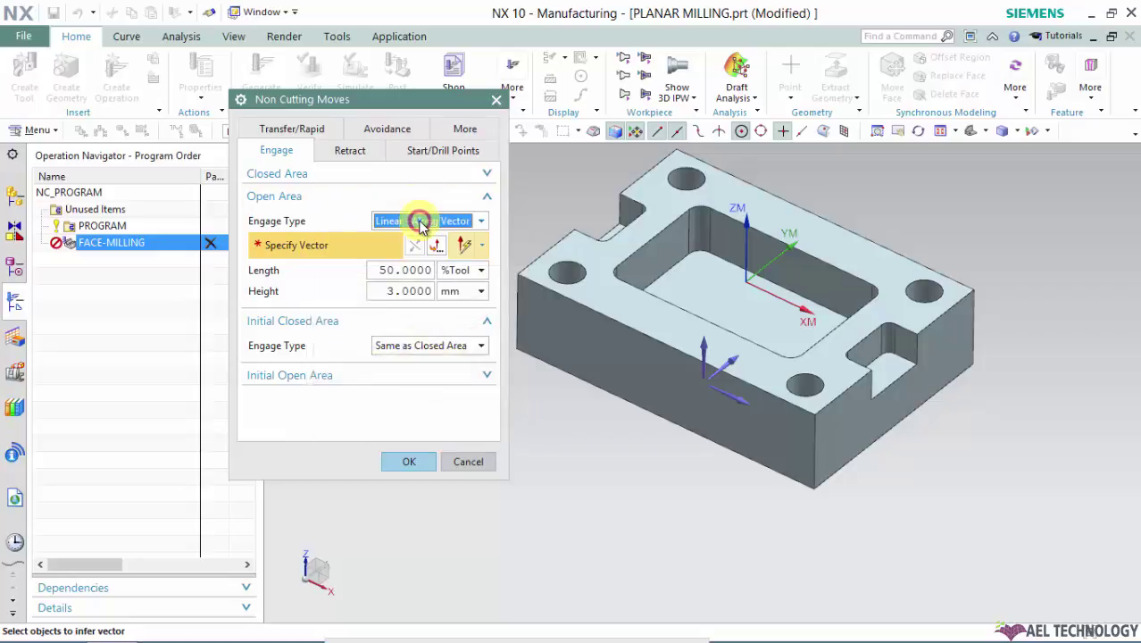
click(421, 222)
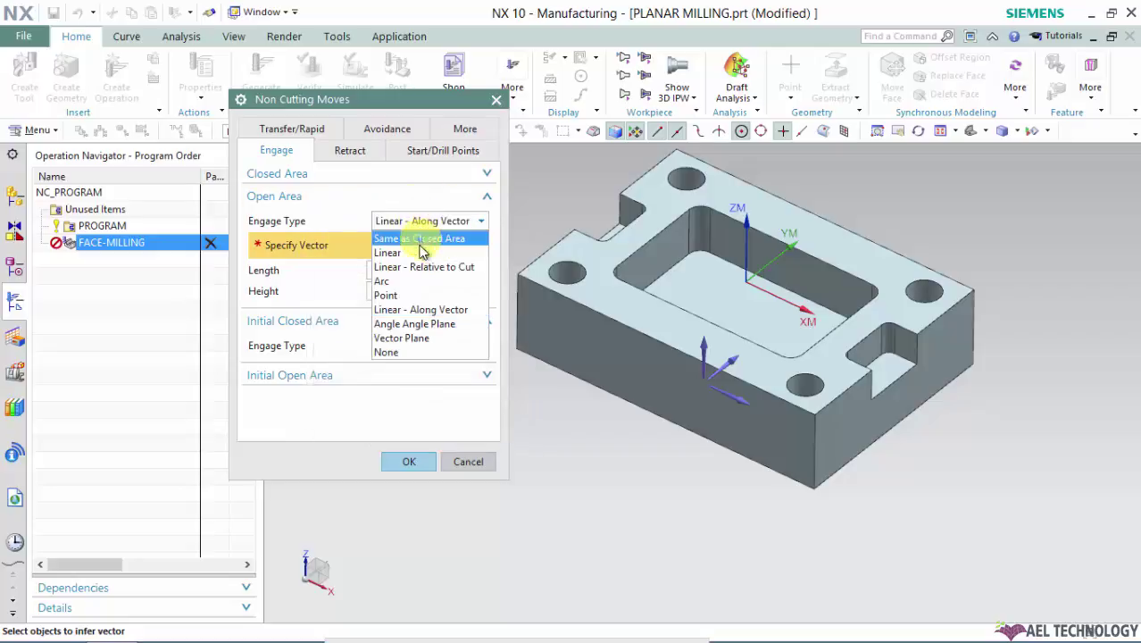
- Try Angle Angle Plane, then settle on Vector Plane as the open-area engage type
click(423, 323)
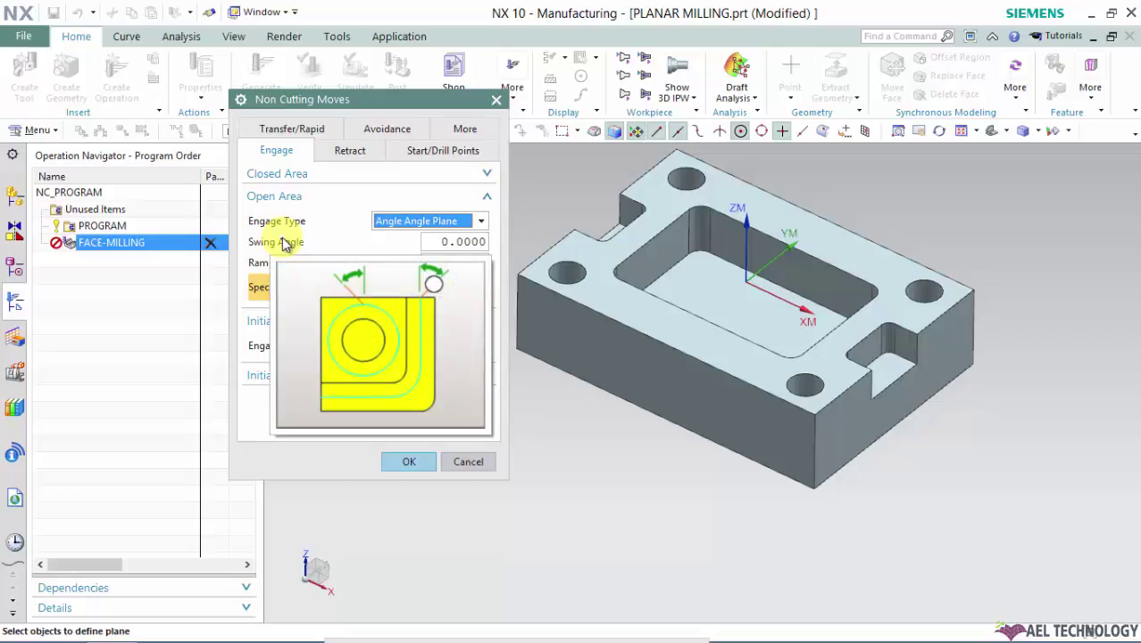
click(404, 221)
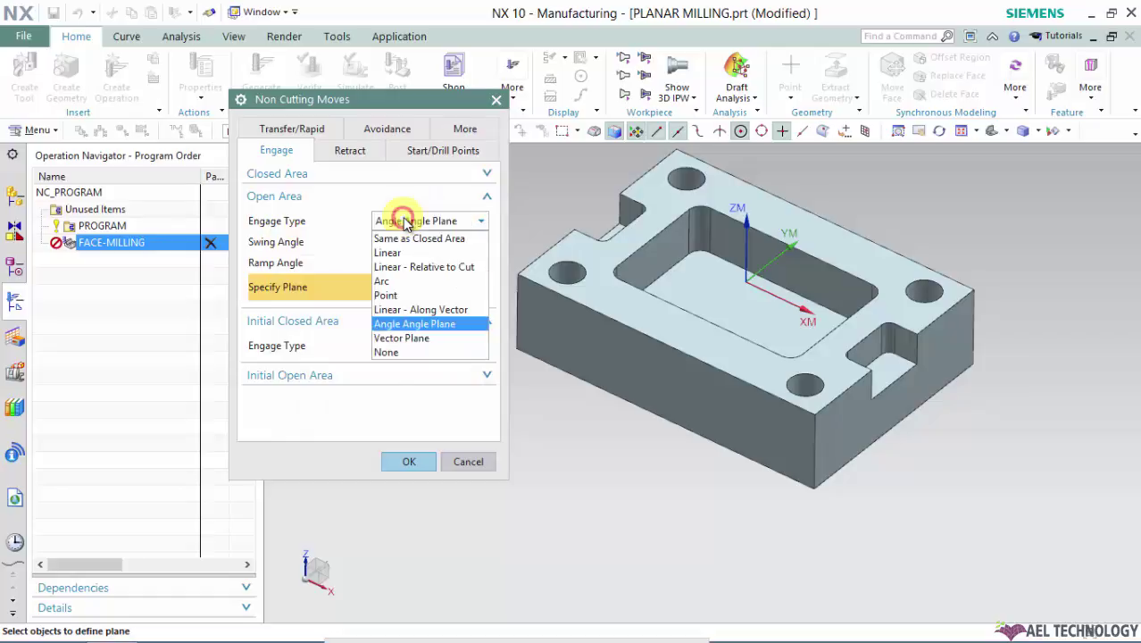
click(404, 338)
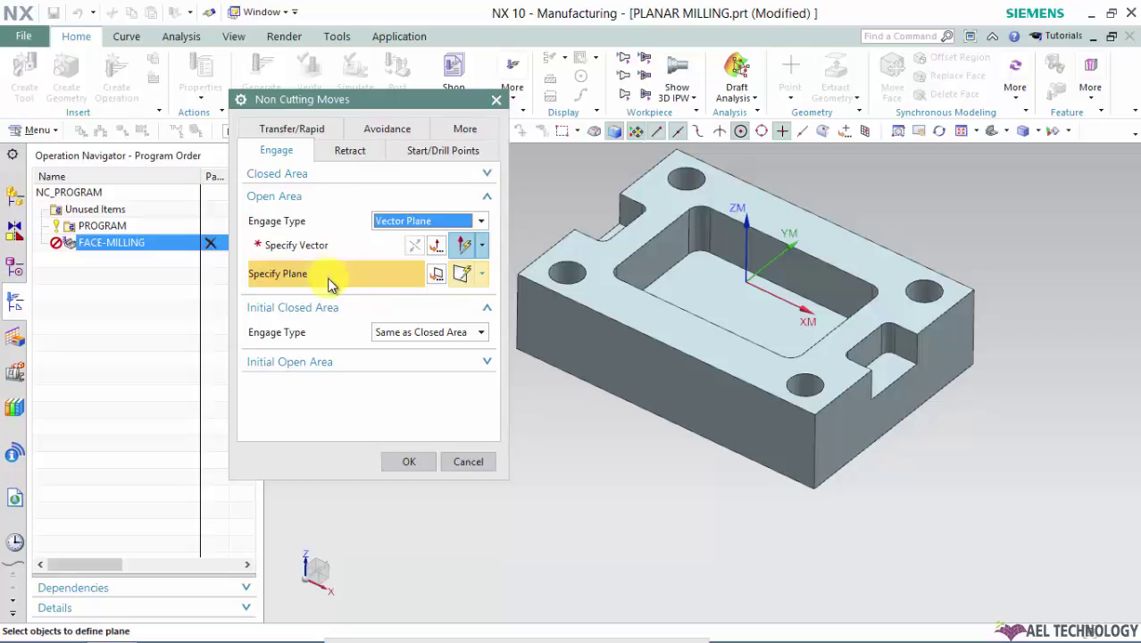
- Reset the open-area engage type to None before choosing a new one
click(379, 222)
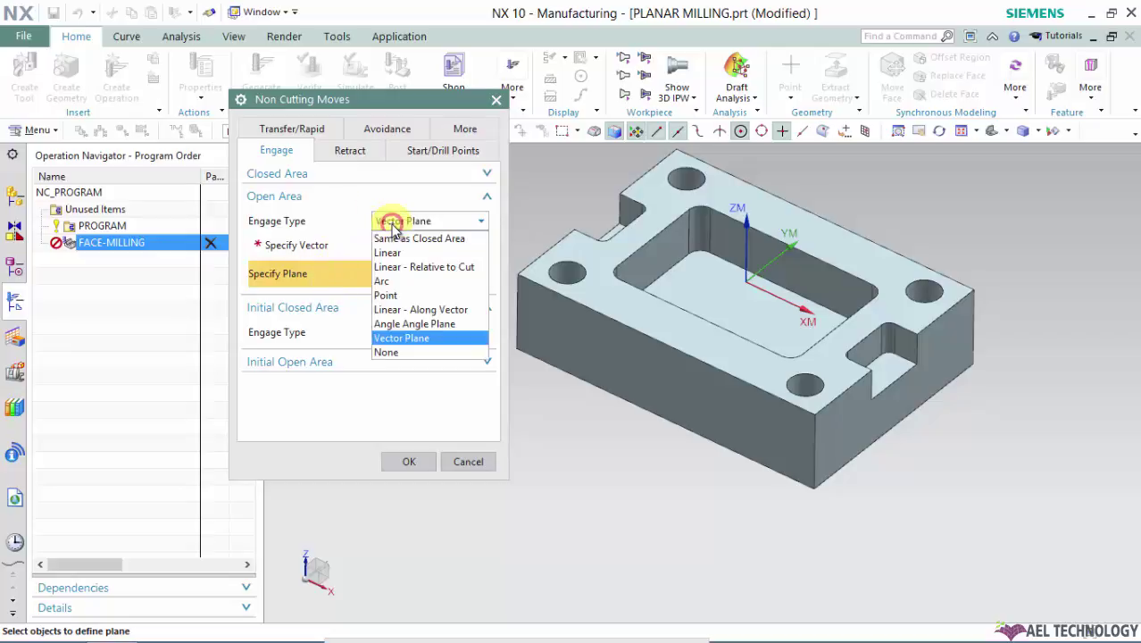
click(385, 351)
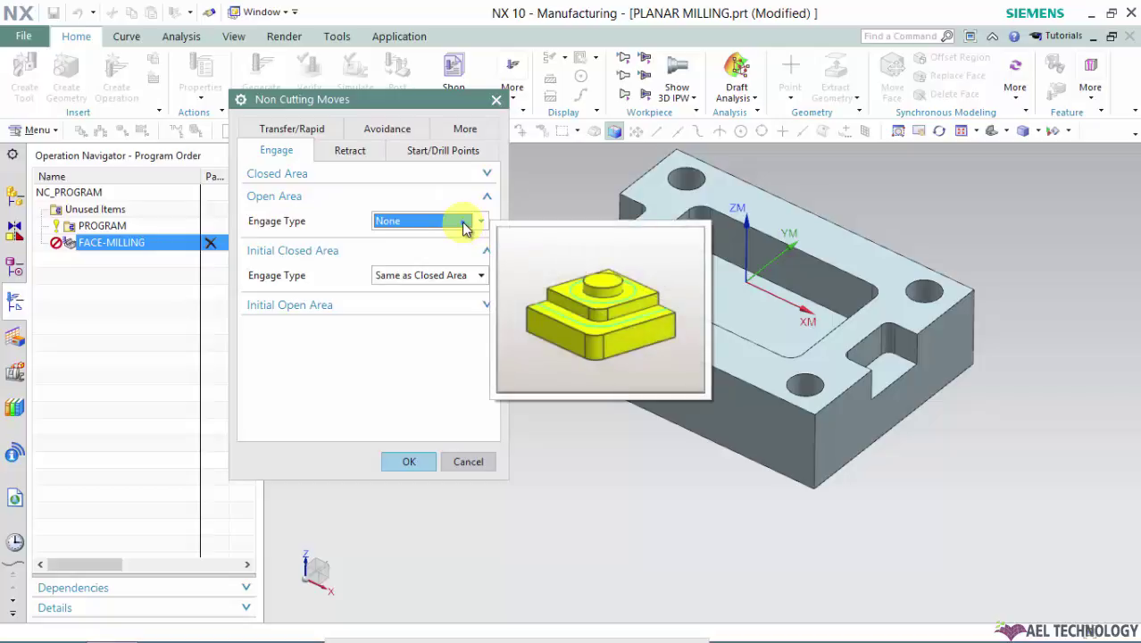
click(465, 225)
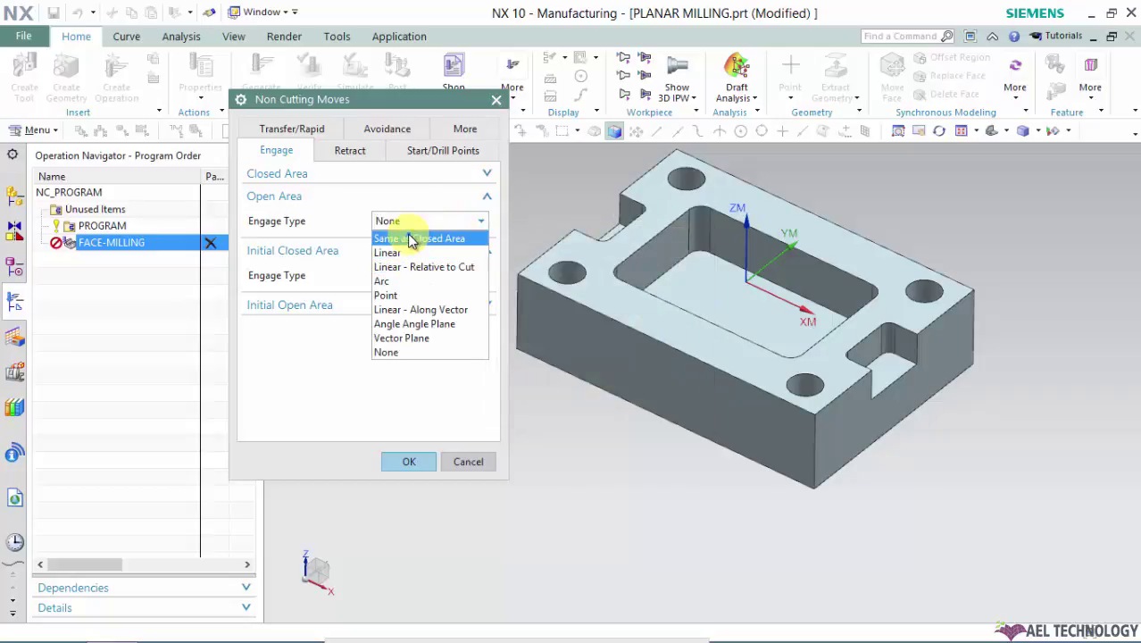
mouse_move(402, 252)
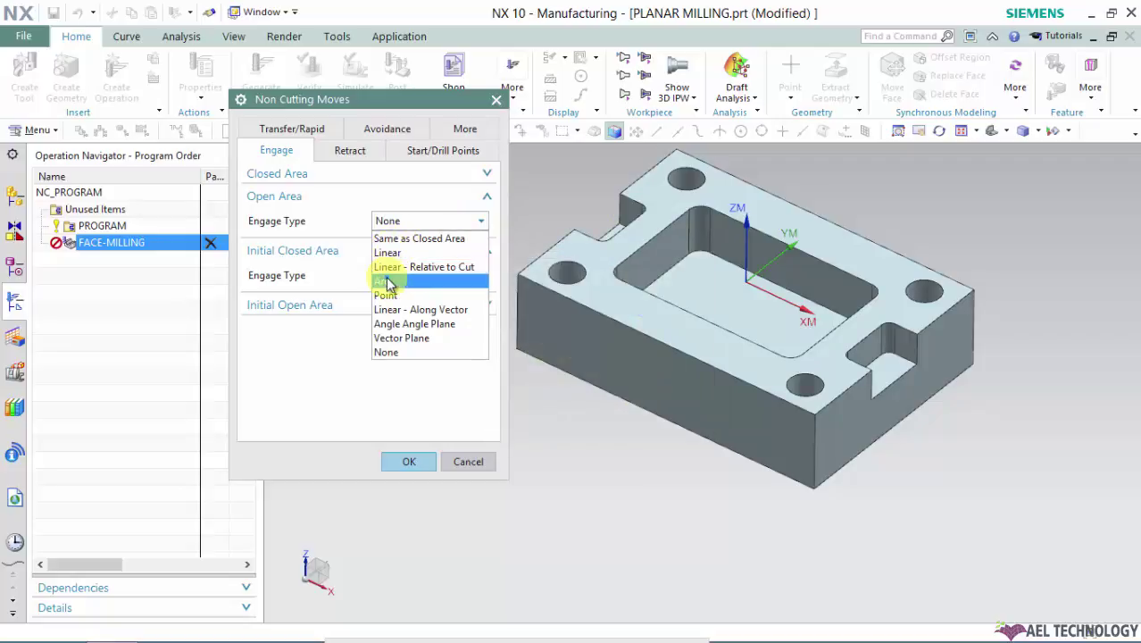
- Choose Linear for the open-area engage and set its length to 80 %Tool
click(388, 252)
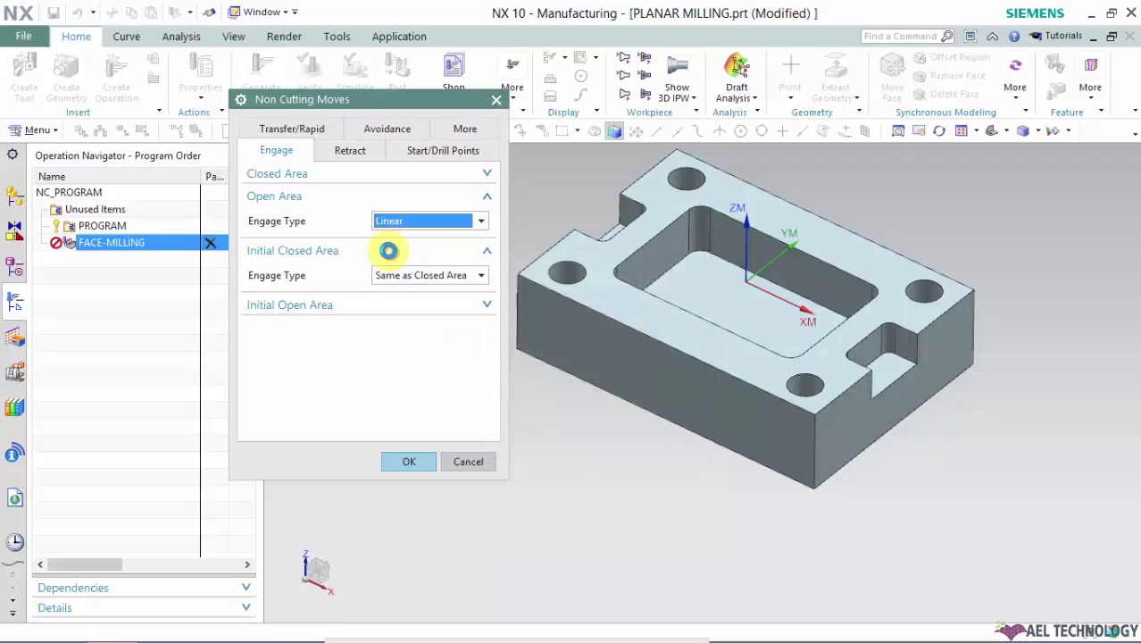
click(382, 241)
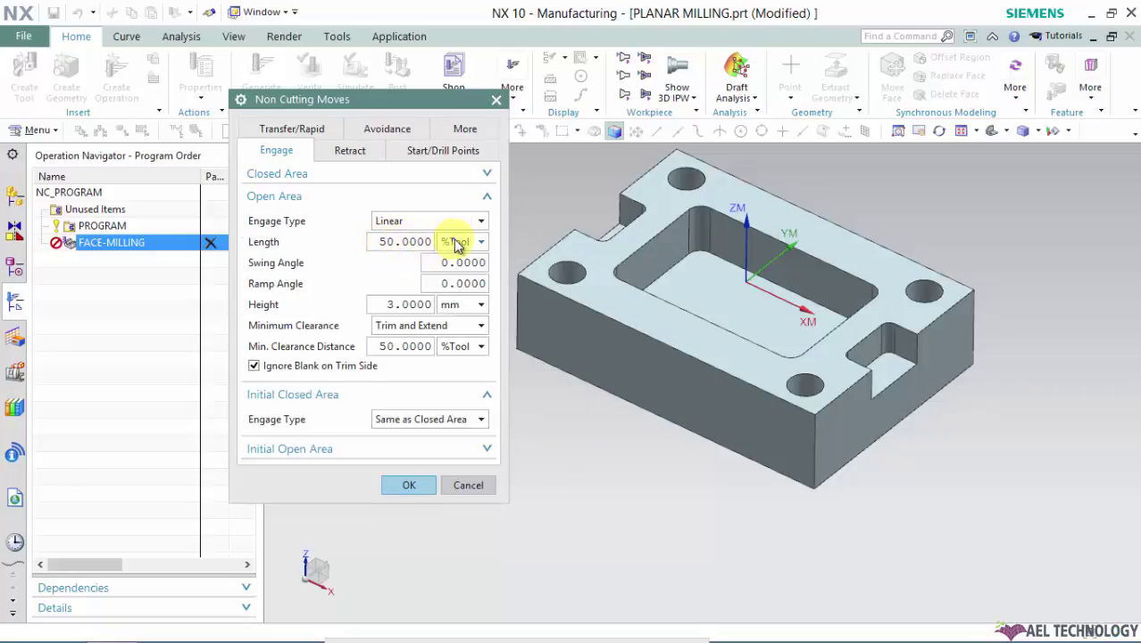
drag(383, 241, 440, 243)
text(8)
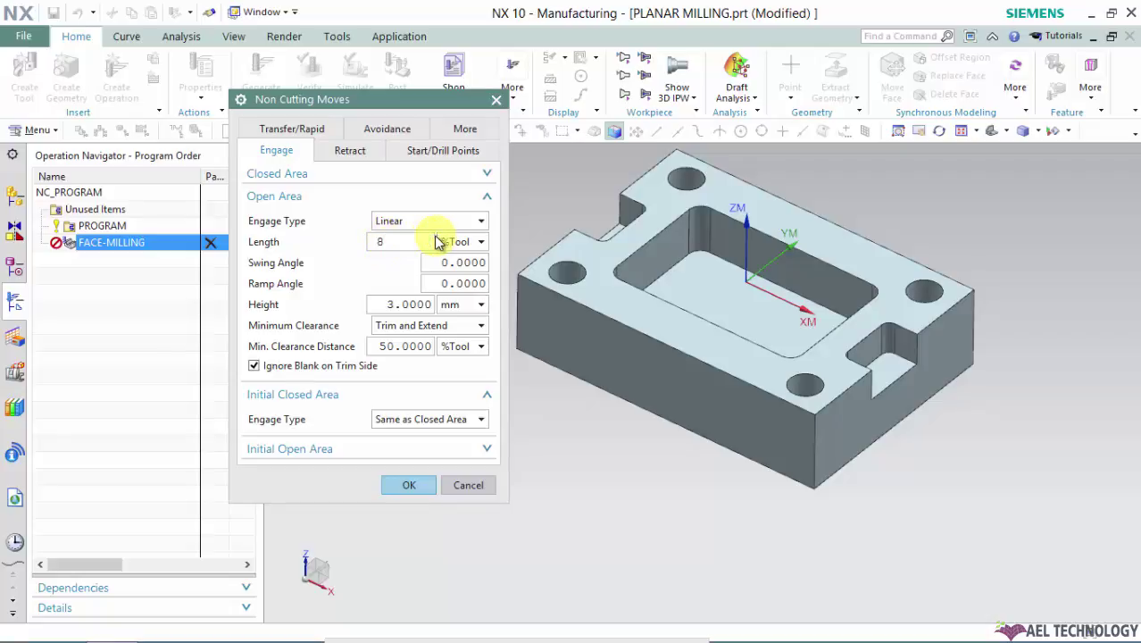
text(0)
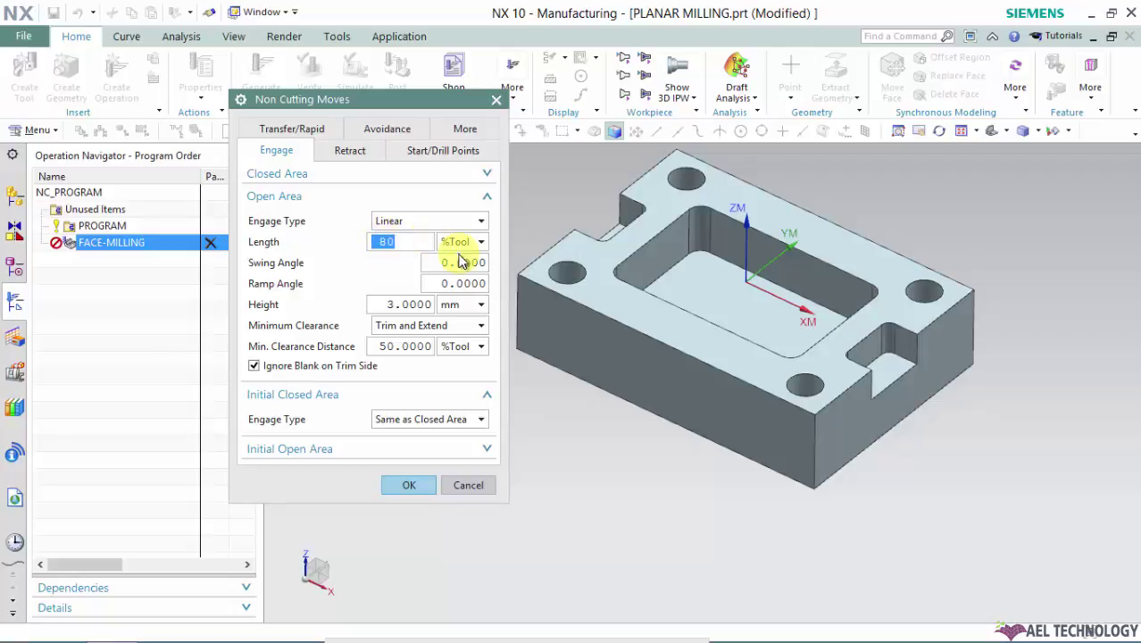
click(457, 263)
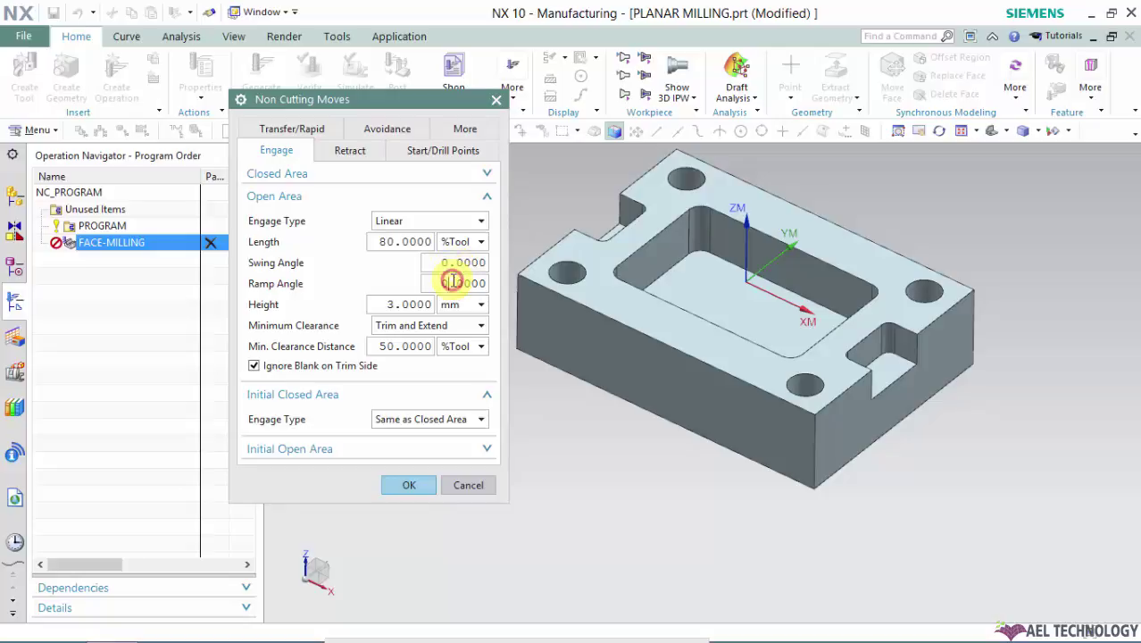
- Set the ramp angle to 15° and height to 5 mm, keeping Trim and Extend clearance
double_click(453, 282)
text(15)
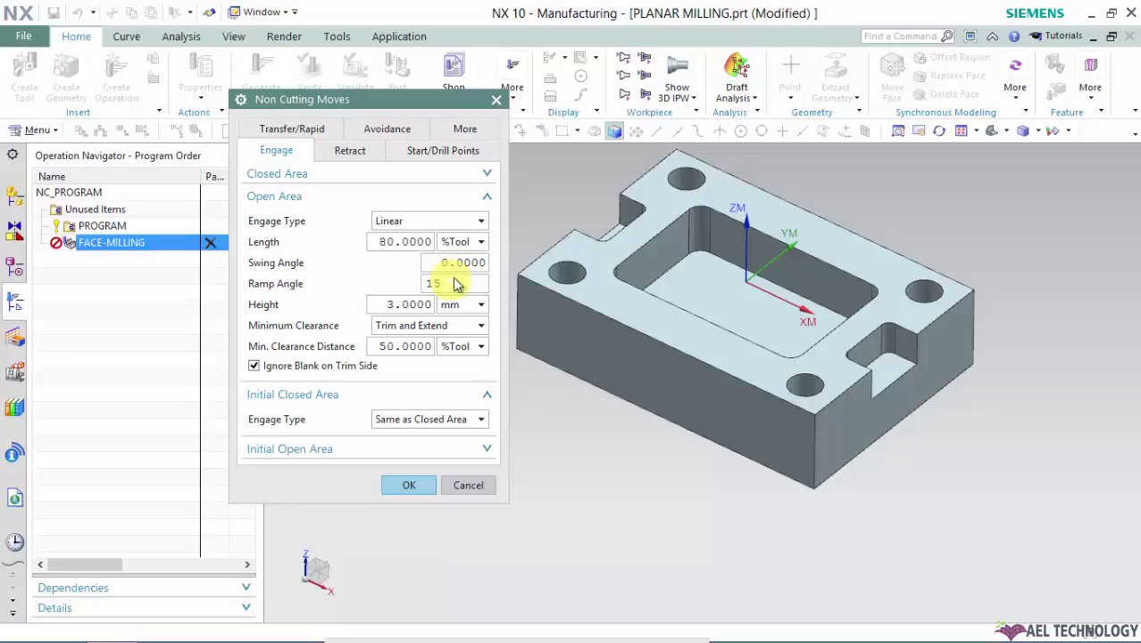
double_click(416, 305)
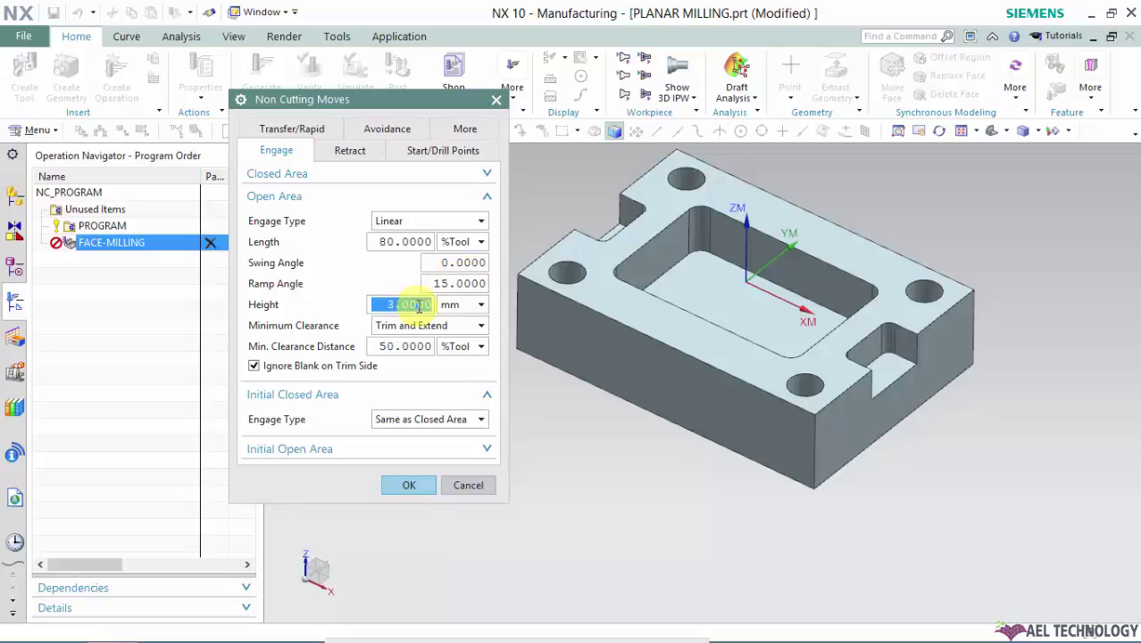
text(5)
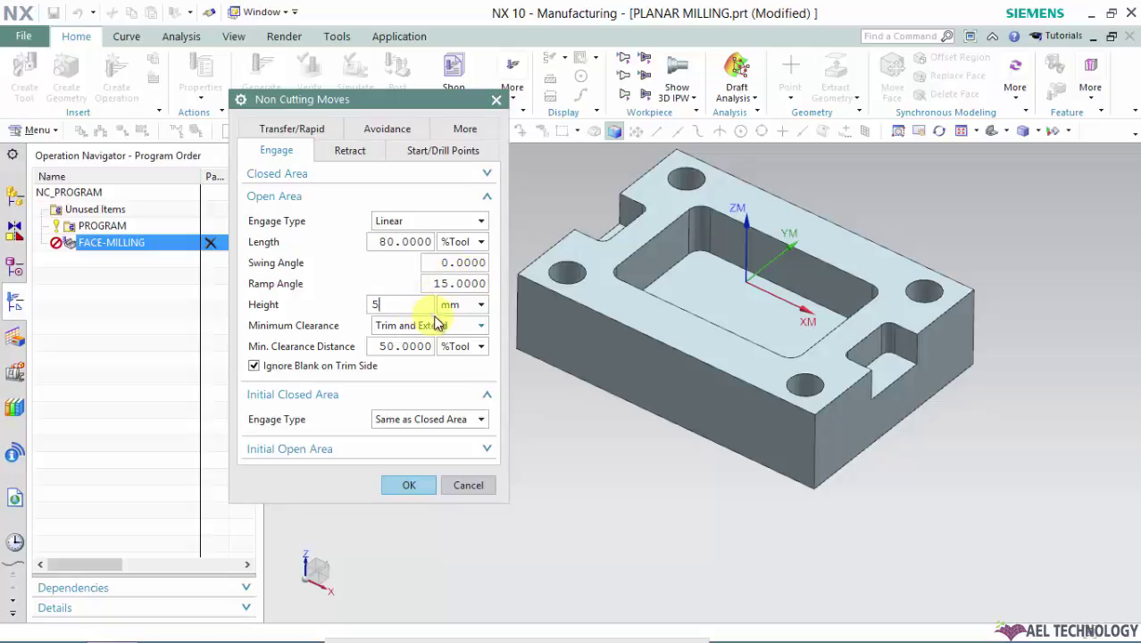
click(436, 326)
click(438, 327)
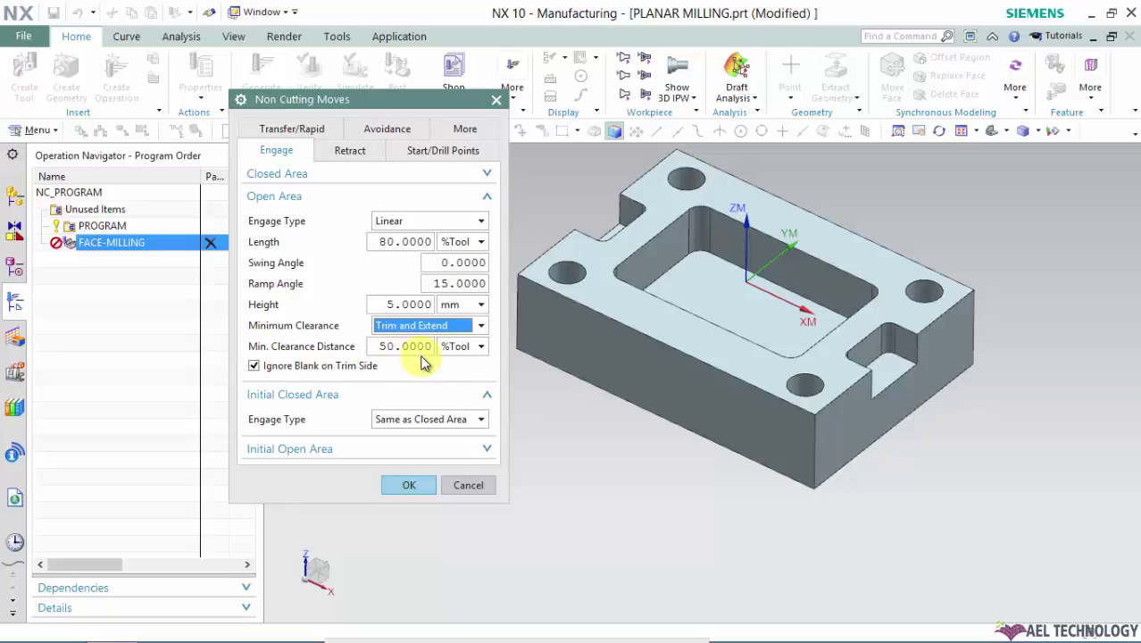
- Collapse Open Area and change the Initial Closed Area engage type from Helical to None
click(488, 196)
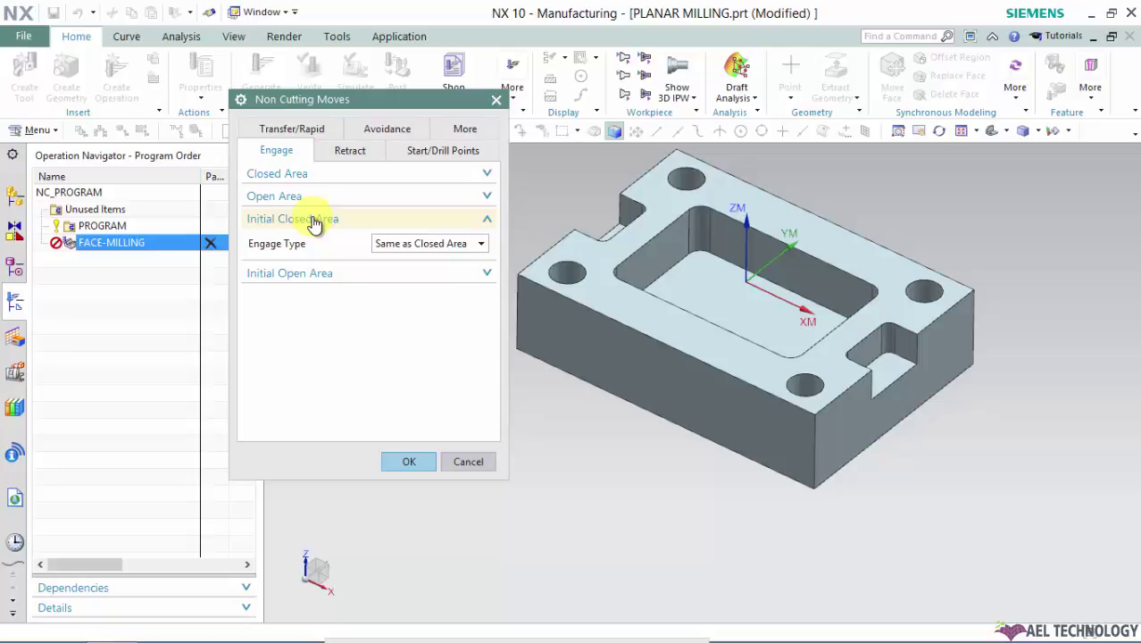
click(423, 243)
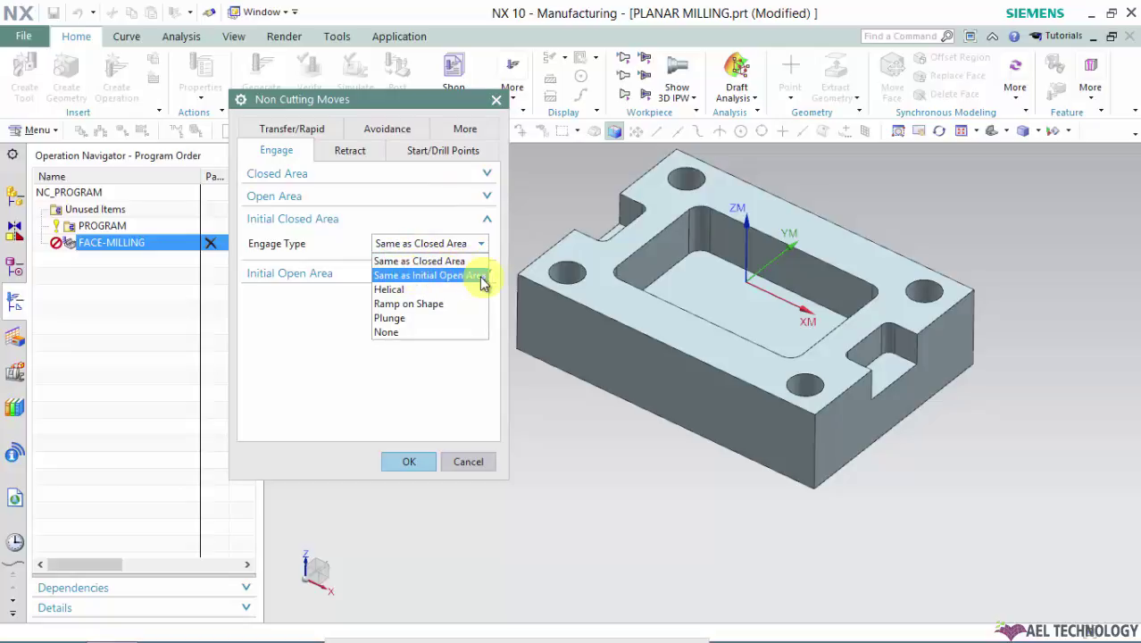
click(403, 290)
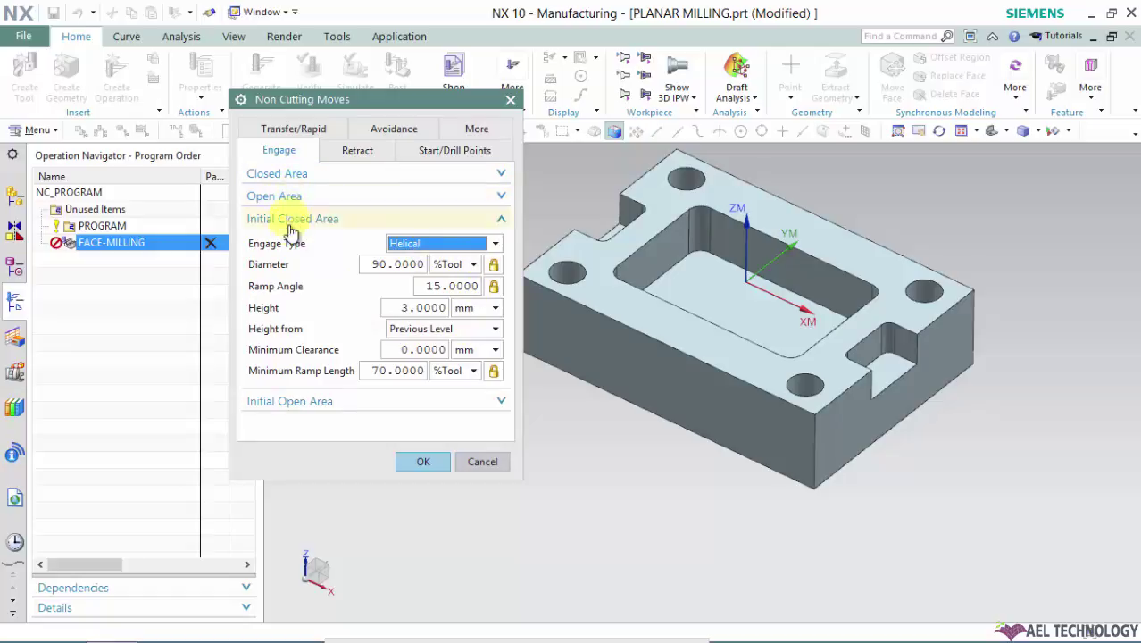
click(416, 248)
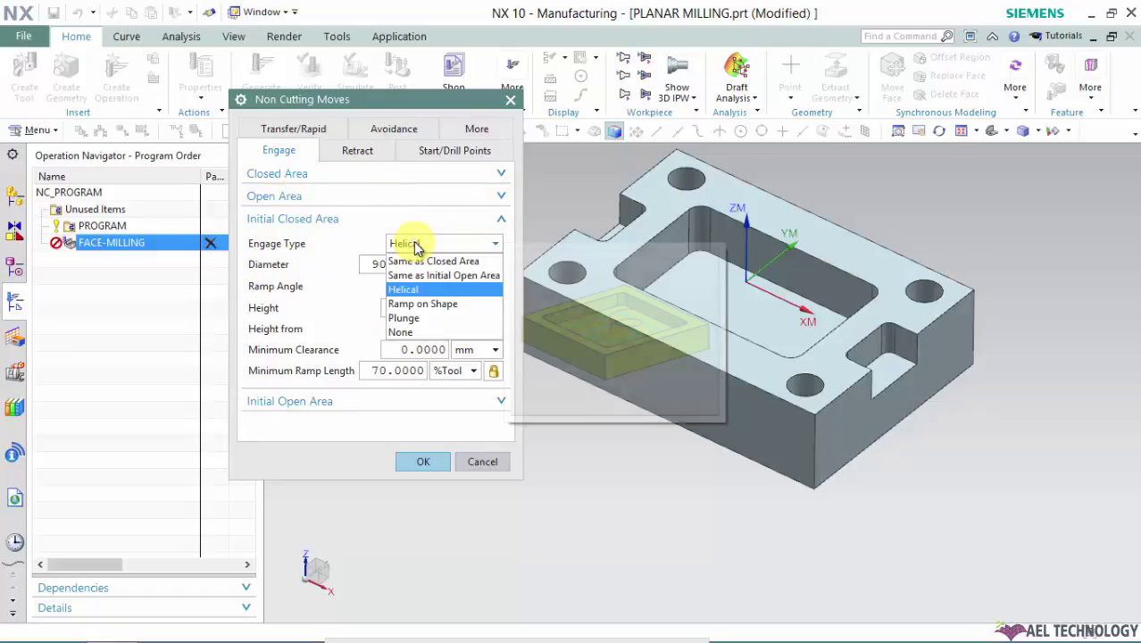
click(402, 331)
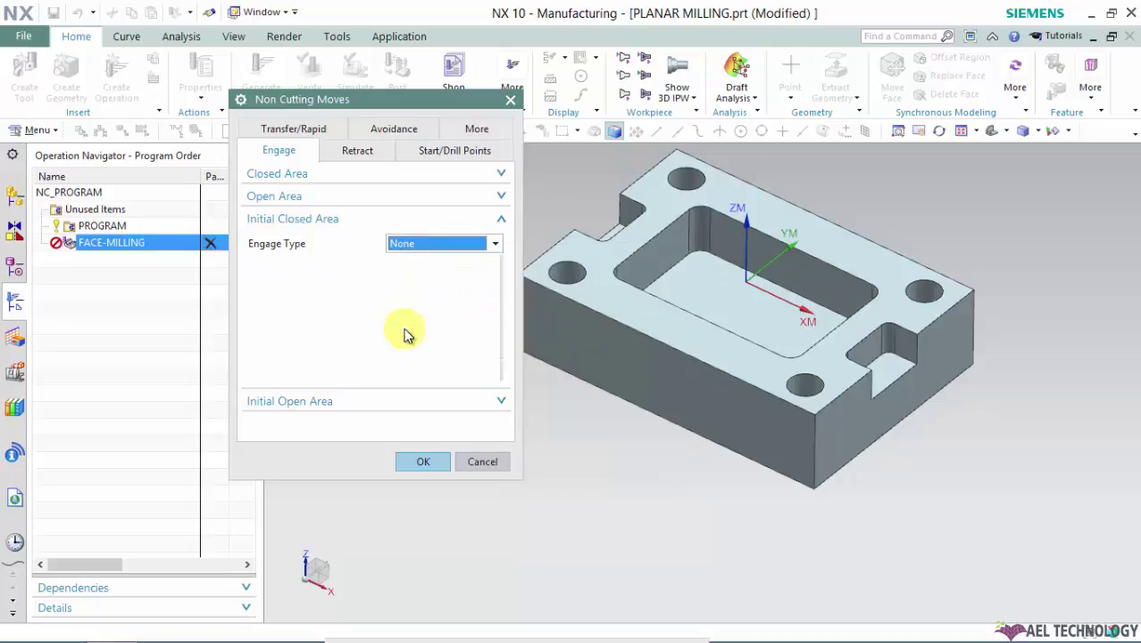
click(372, 279)
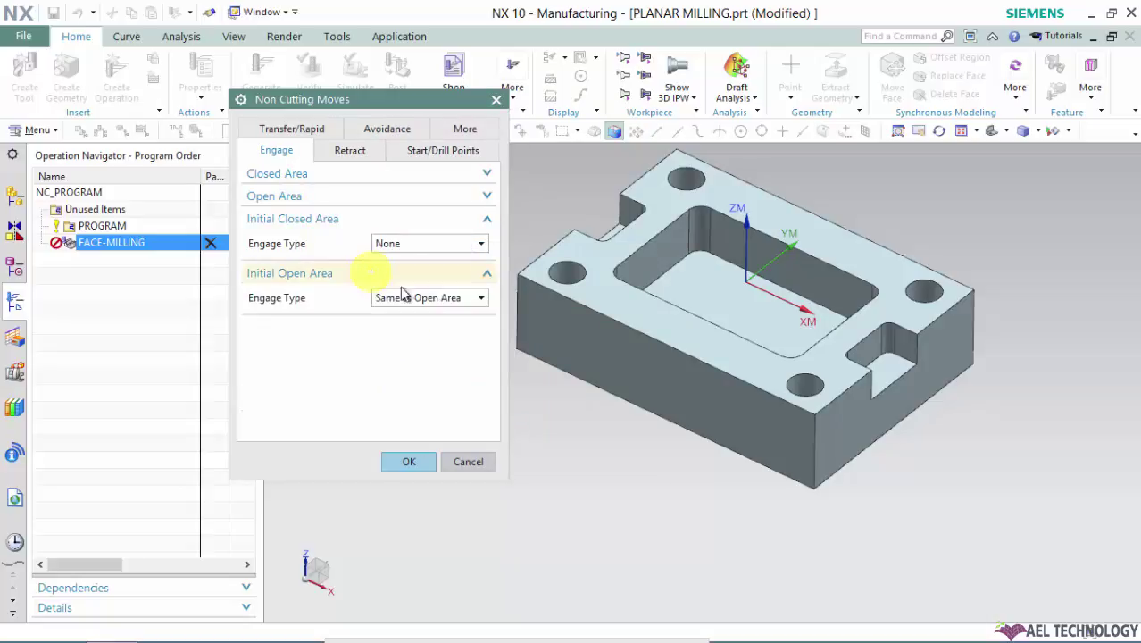
- Set the Initial Open Area engage type to None and recheck the Open Area settings
click(413, 297)
click(385, 444)
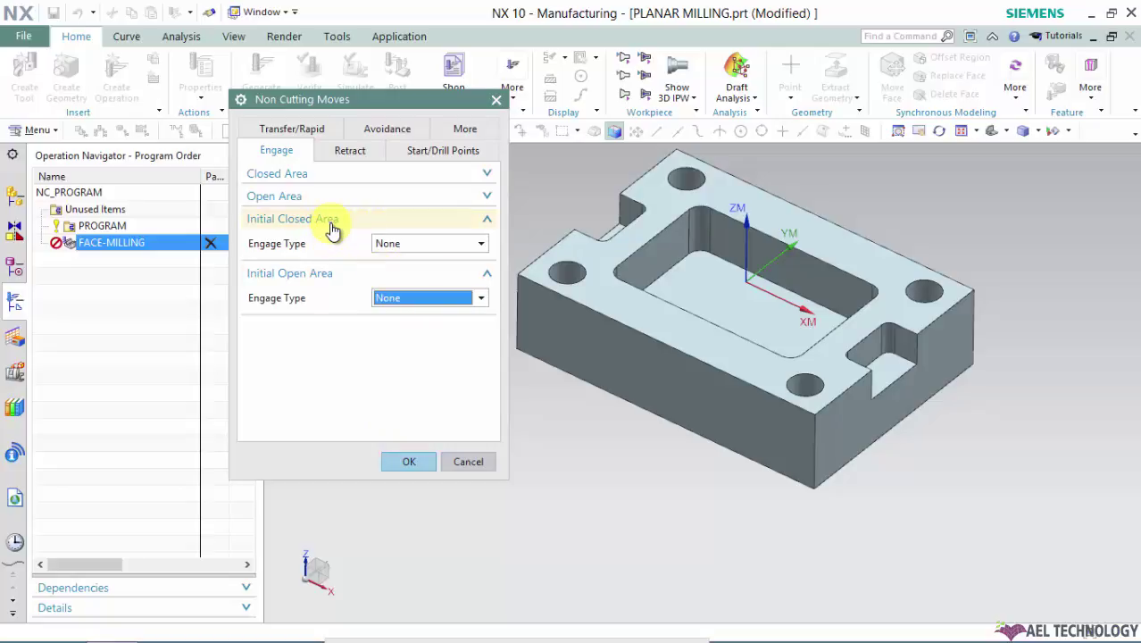
click(360, 199)
click(359, 199)
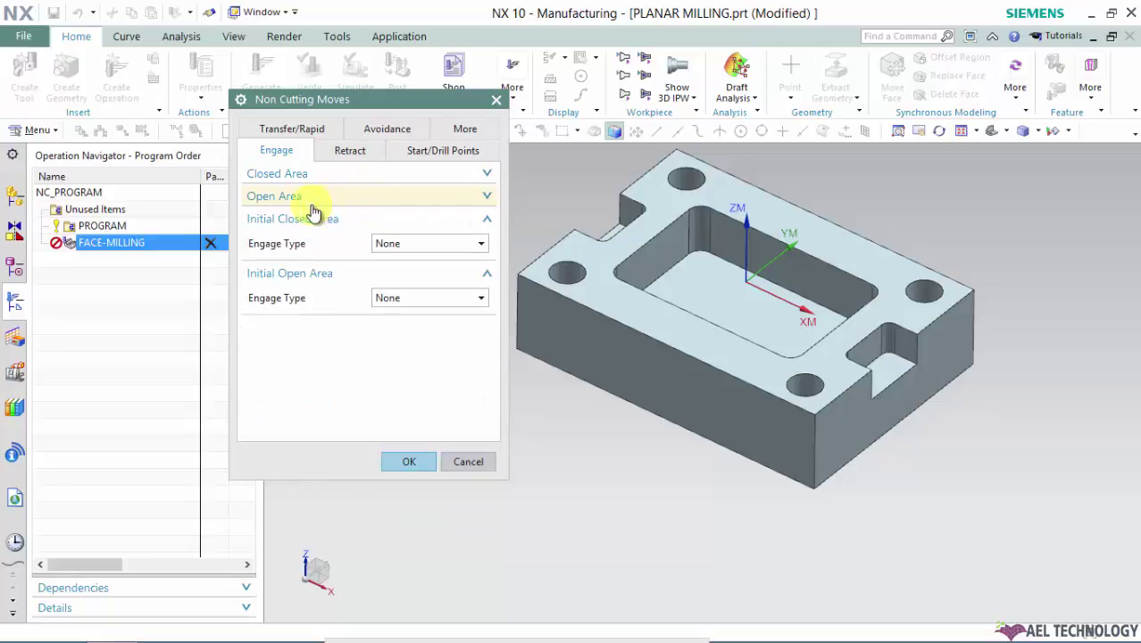
click(318, 197)
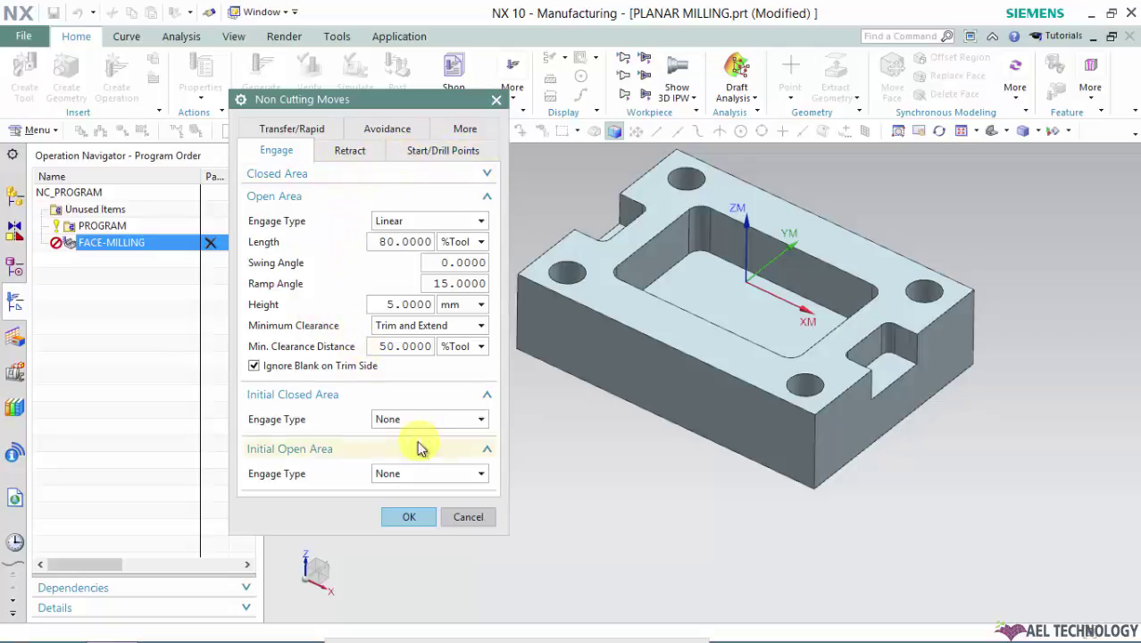
- Accept the Non Cutting Moves and Face Milling dialogs
click(410, 518)
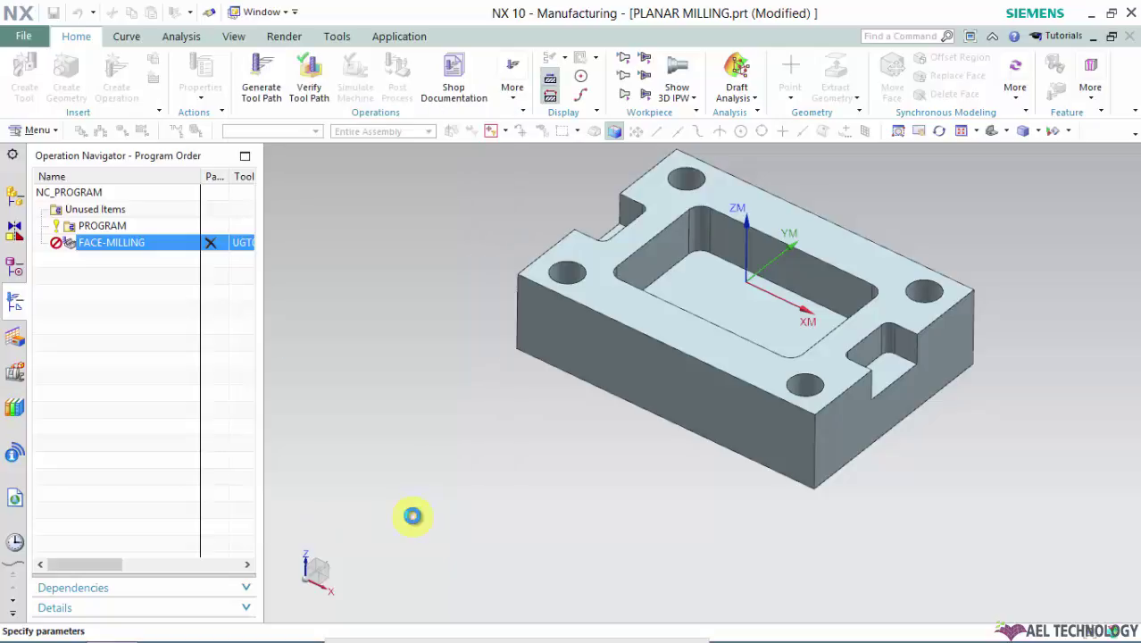
click(382, 624)
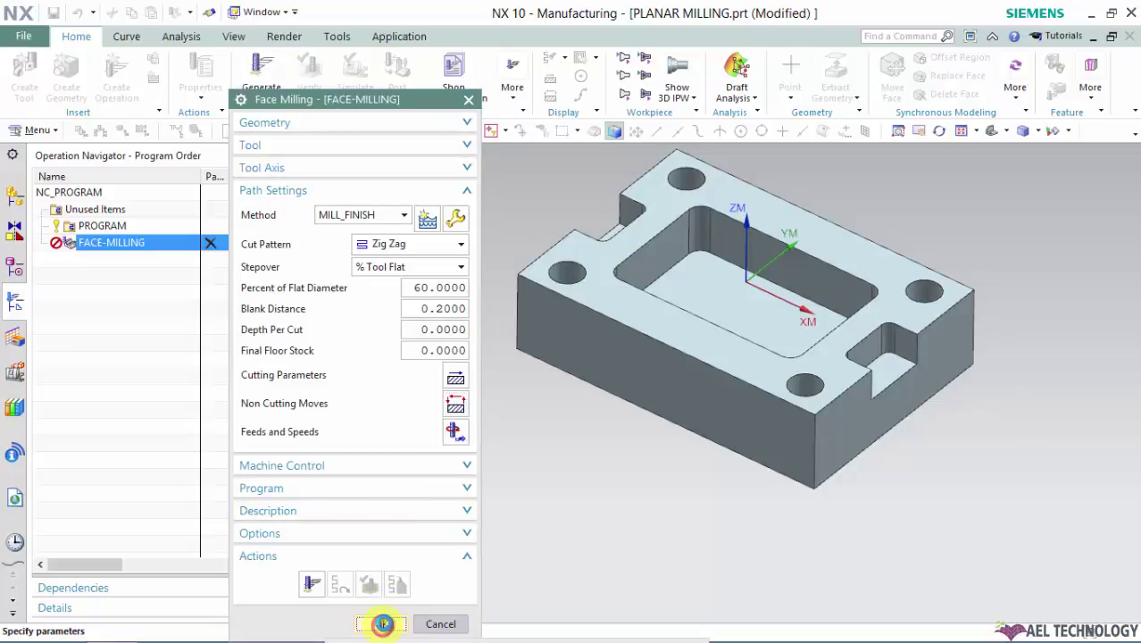
click(384, 623)
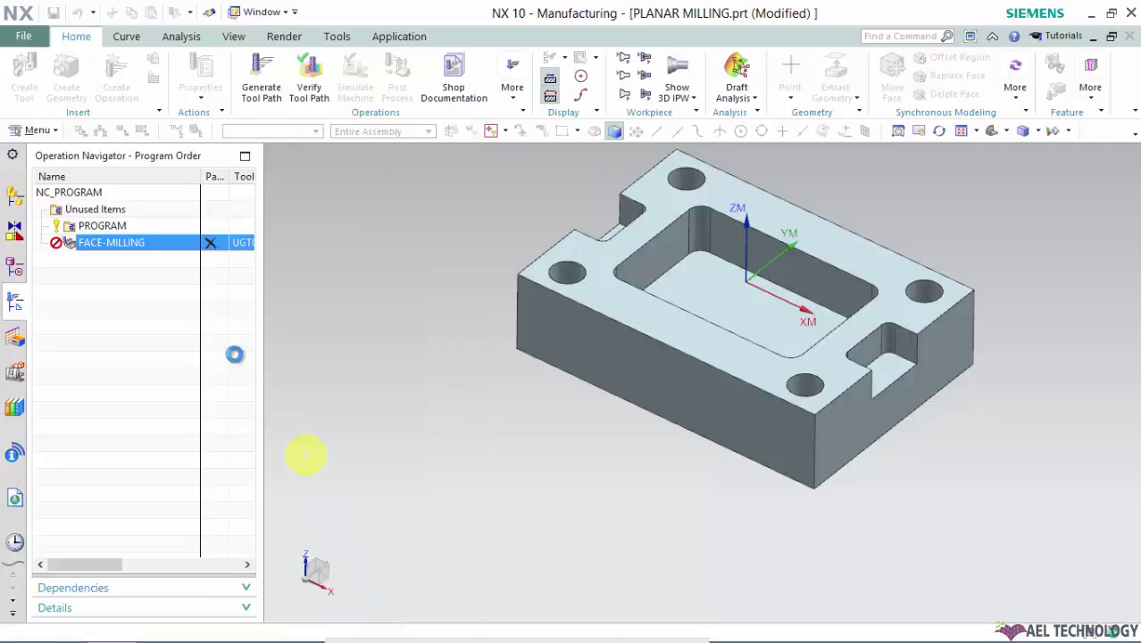
click(25, 38)
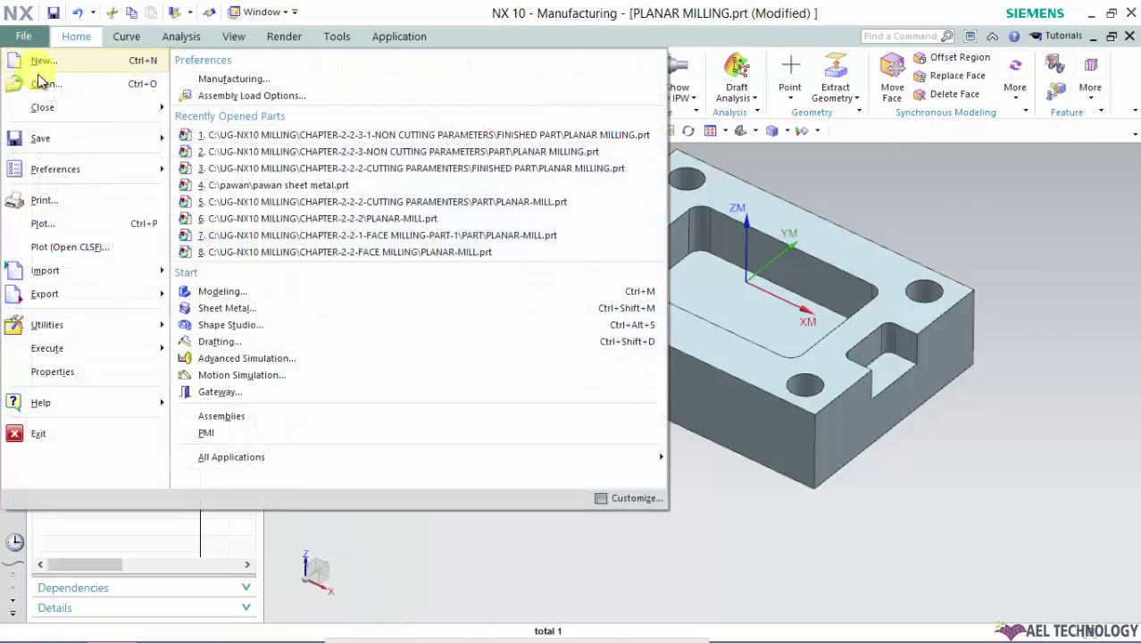
- Try Save As PLANAR MILLING.prt, cancel after the file-exists warning, then save with Ctrl+S
mouse_move(45, 141)
click(223, 143)
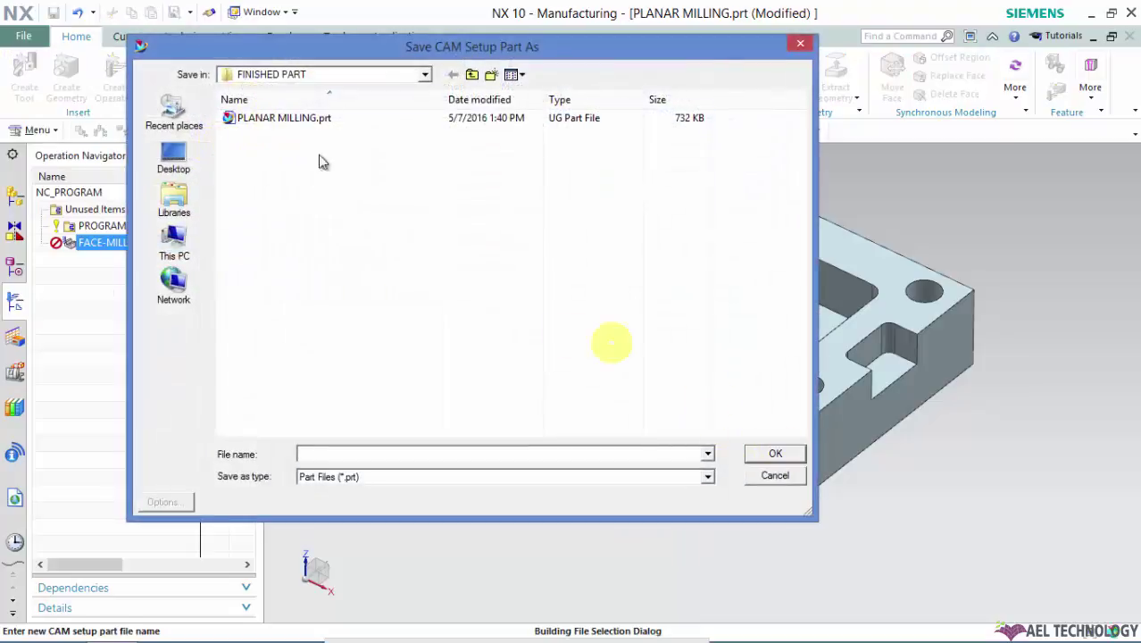
click(308, 118)
click(774, 454)
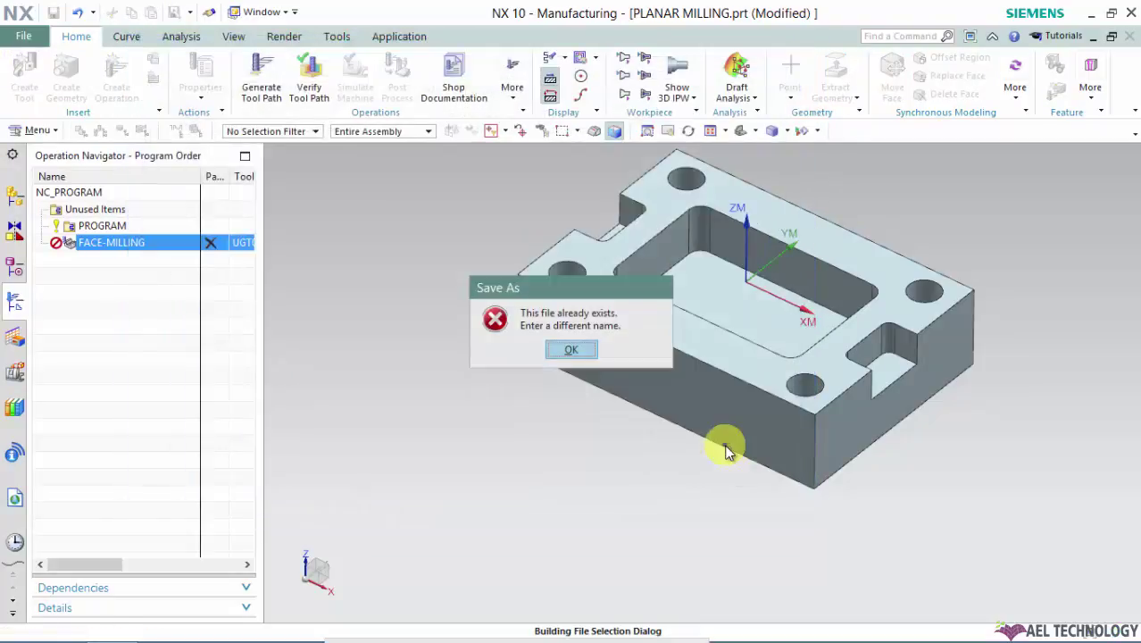
click(576, 350)
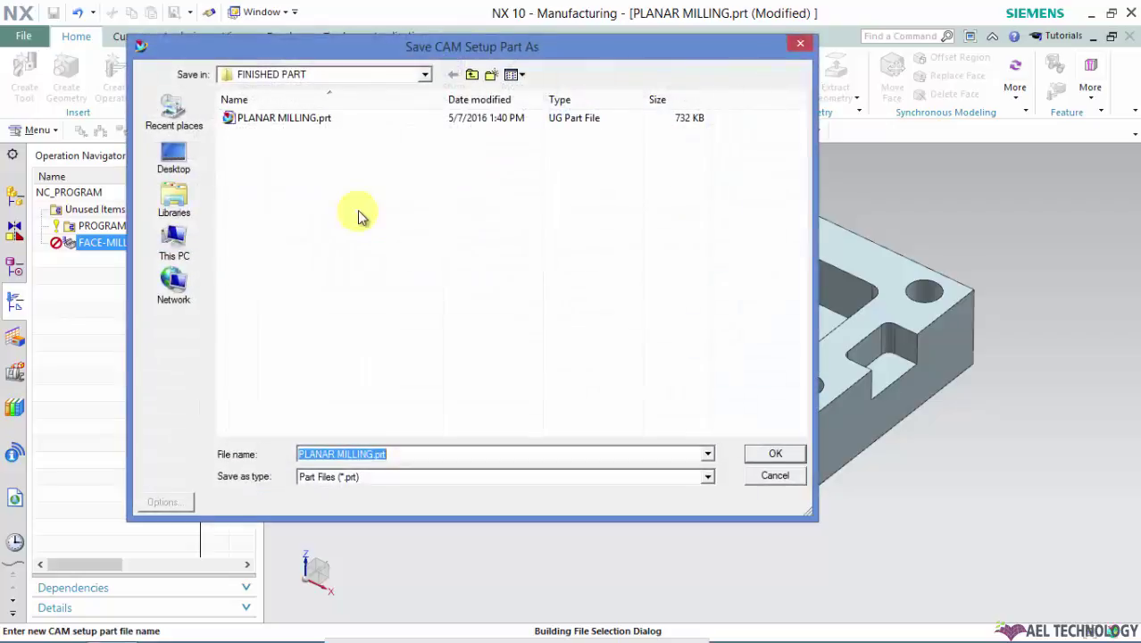
click(773, 475)
key(ctrl+s)
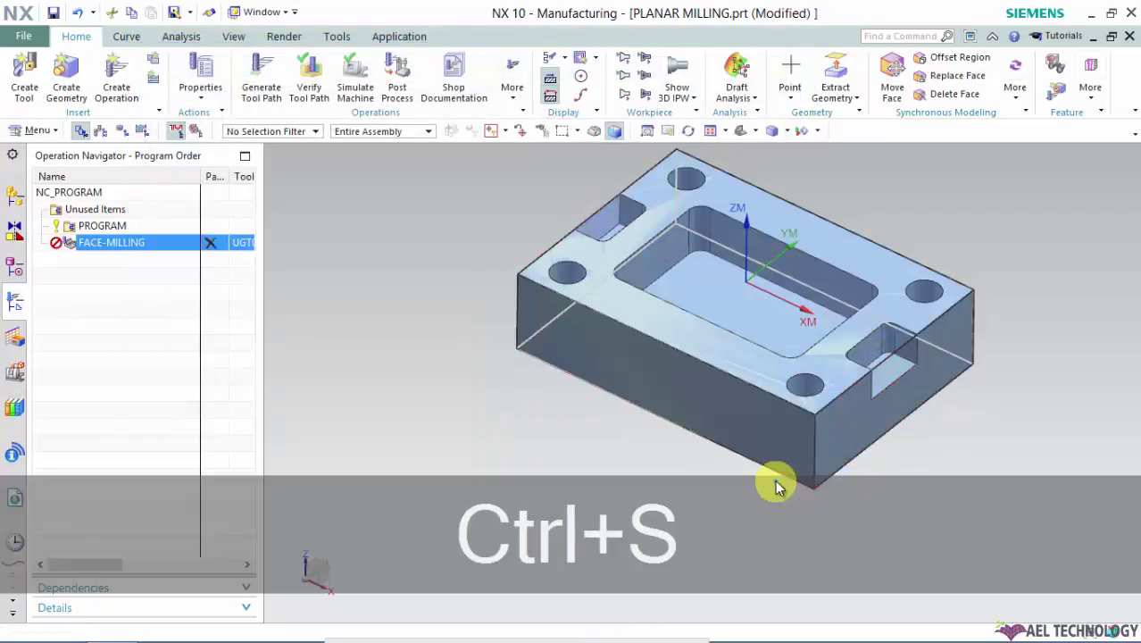